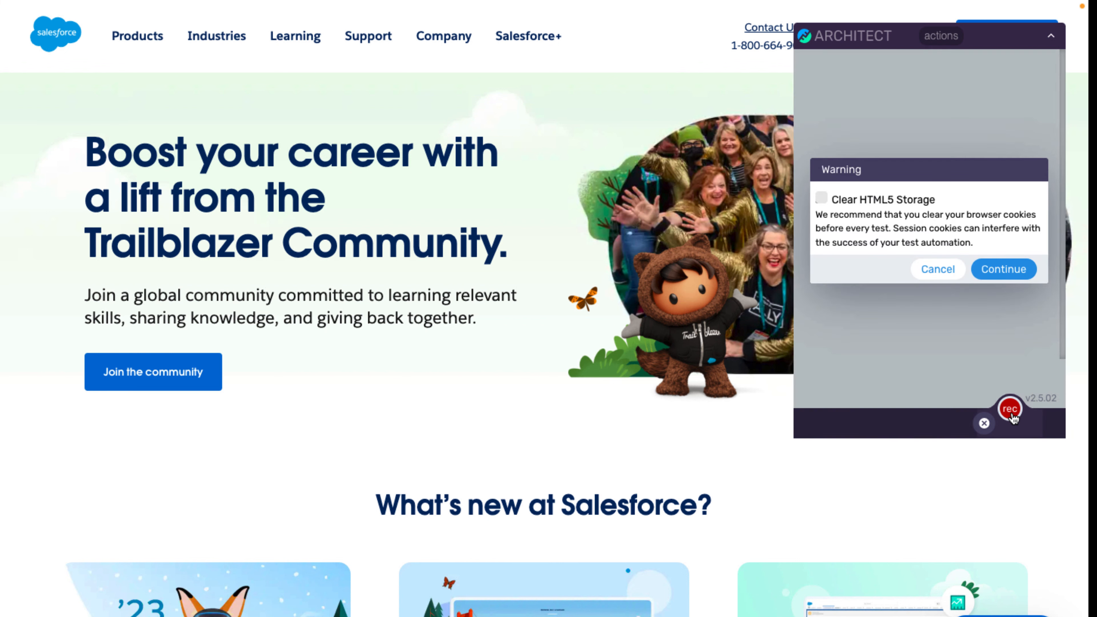
Start recording with Clear HTML5 Storage checked and move the recorder panel down.
left_click(821, 199)
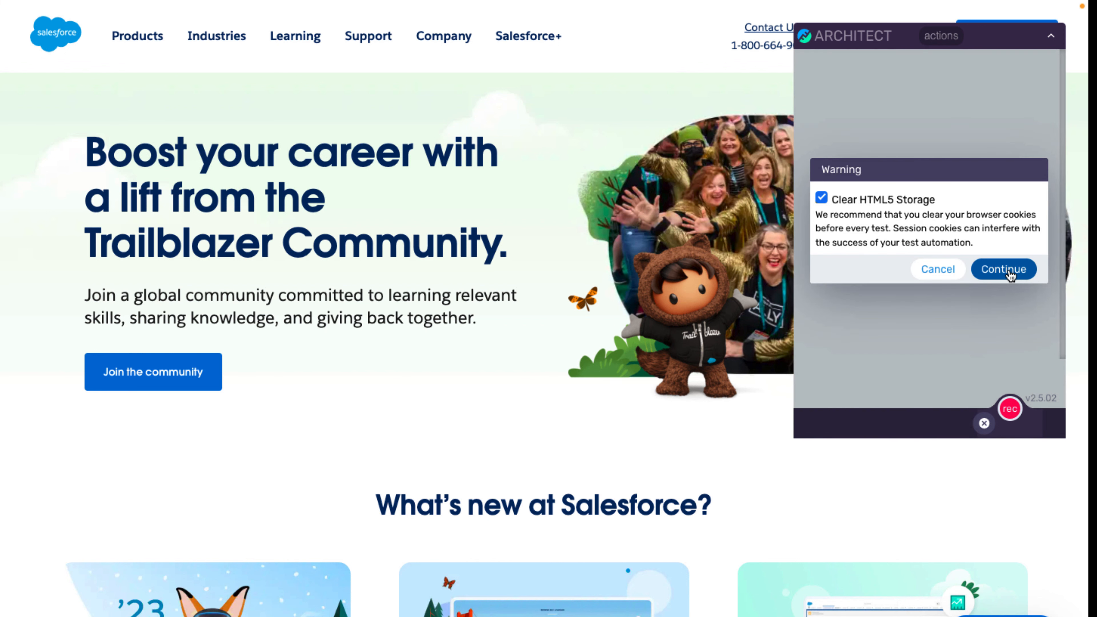
left_click(1009, 272)
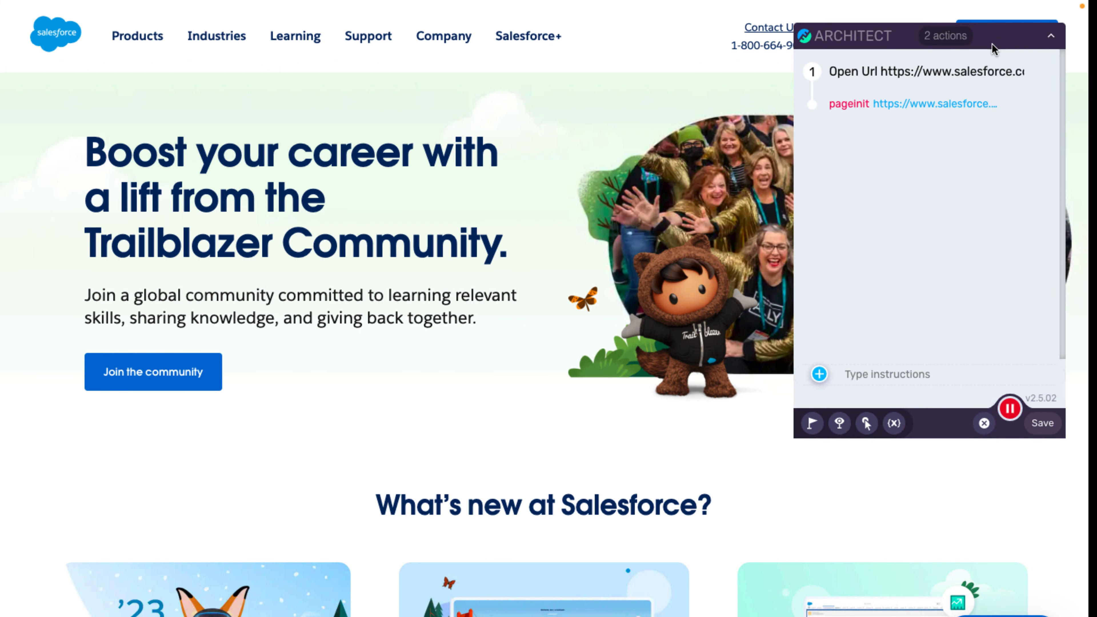
left_click_drag(992, 43, 993, 132)
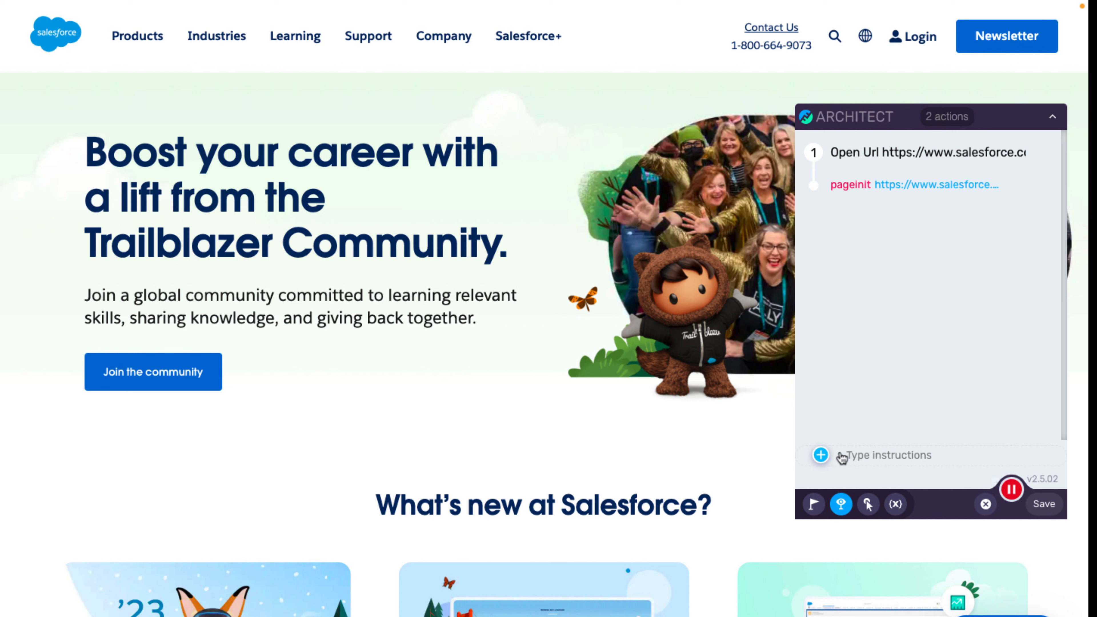
Verify the Login header text, hover Login, and choose Salesforce from its dropdown.
left_click(814, 504)
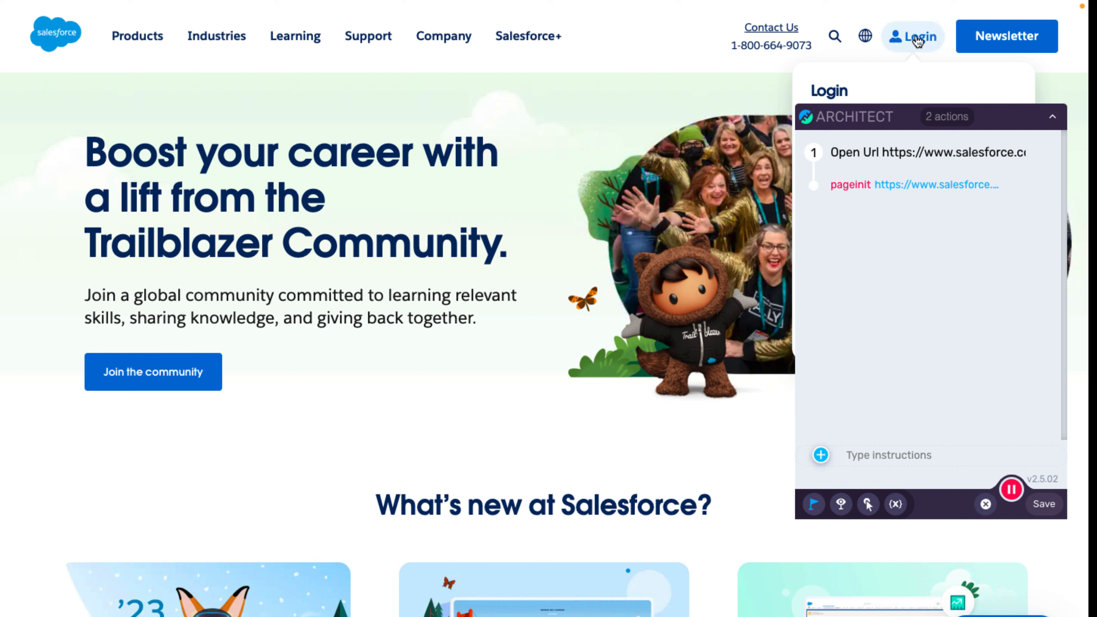
left_click(917, 40)
left_click(870, 505)
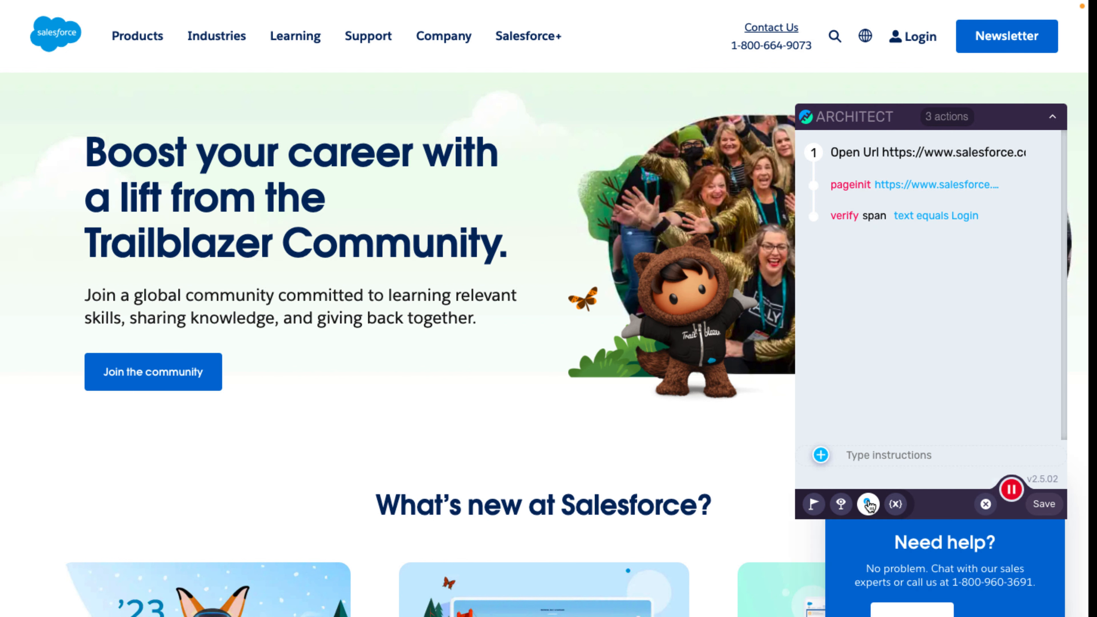
left_click(917, 40)
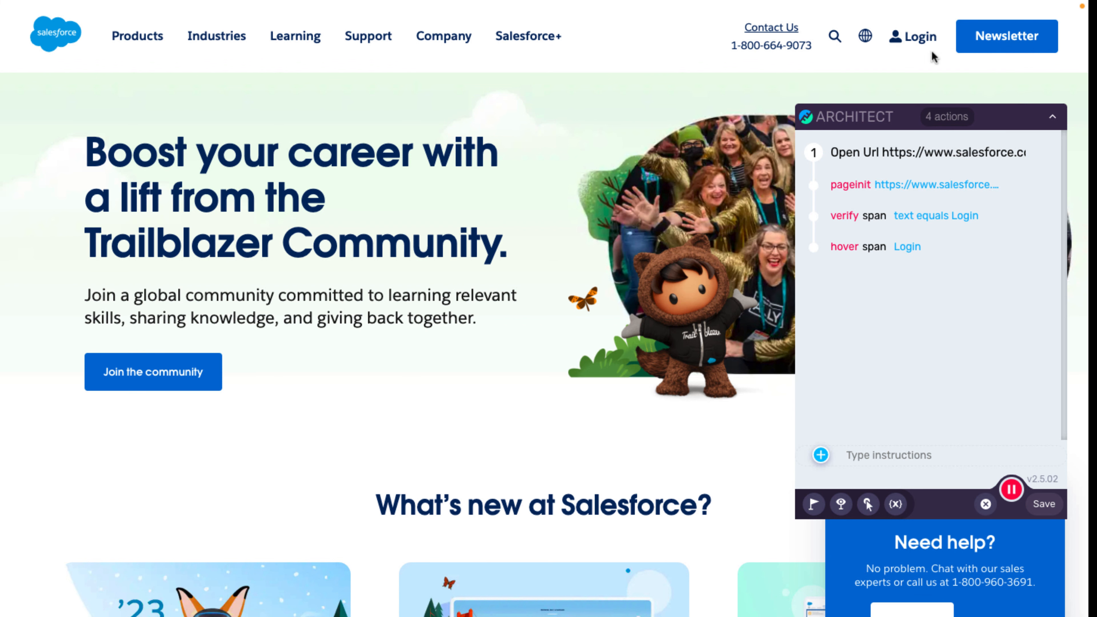
left_click_drag(1005, 120, 578, 109)
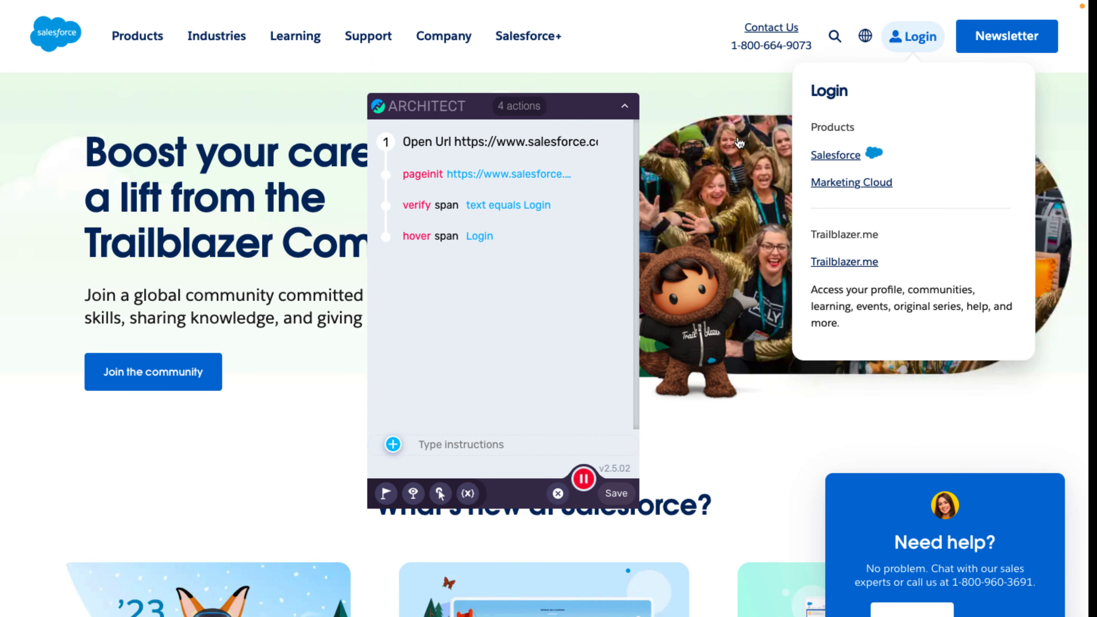
left_click(835, 156)
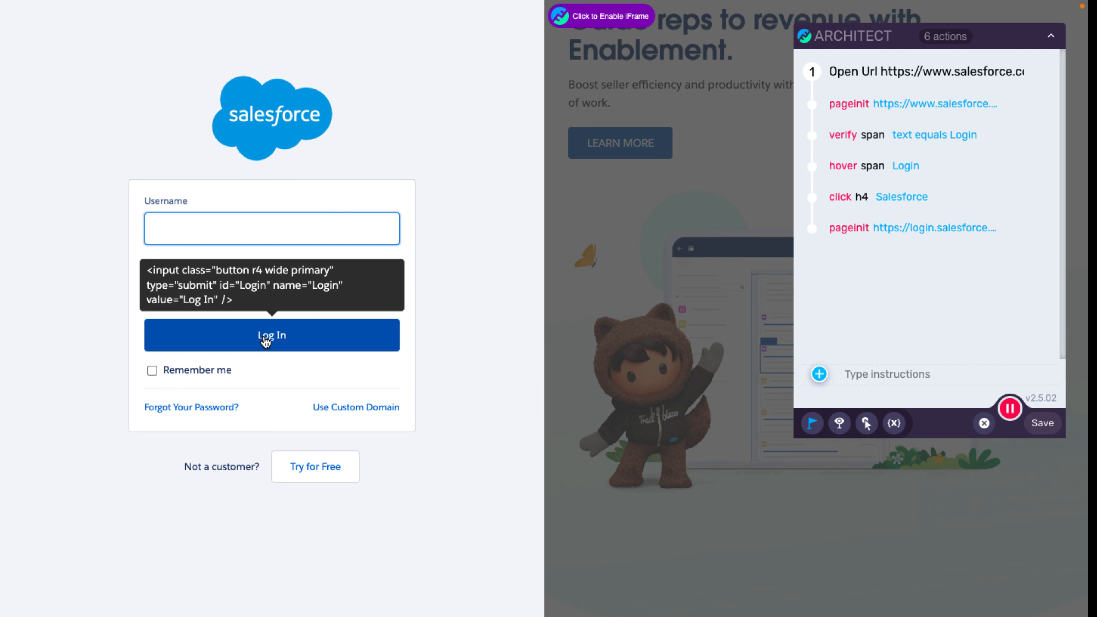
Verify the Log In button label, enter the username and masked password, and log in.
left_click(265, 340)
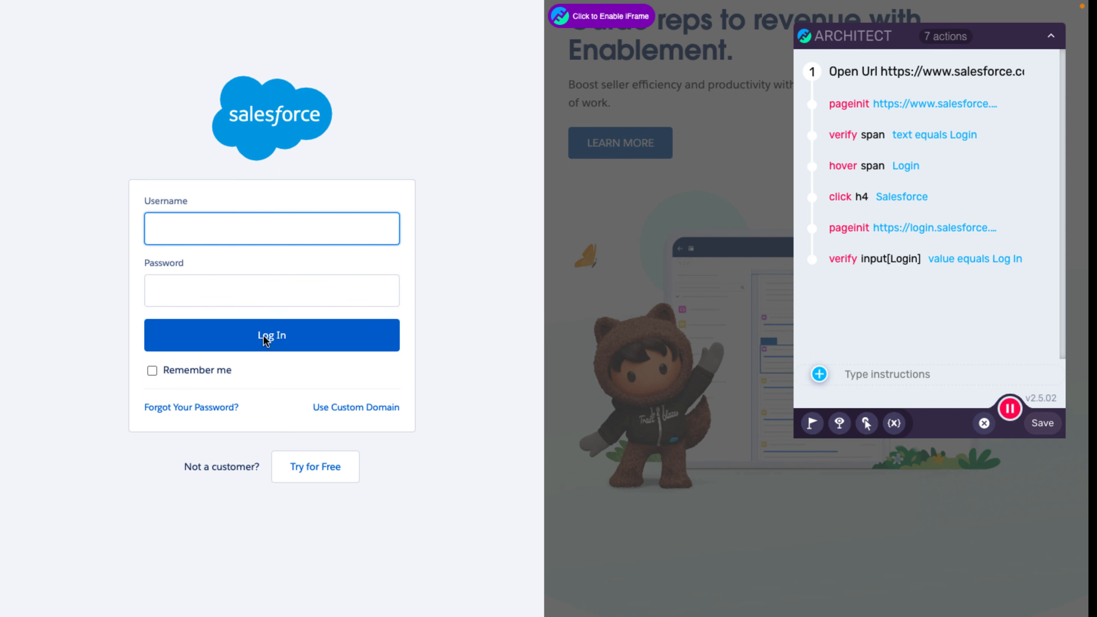
left_click(164, 226)
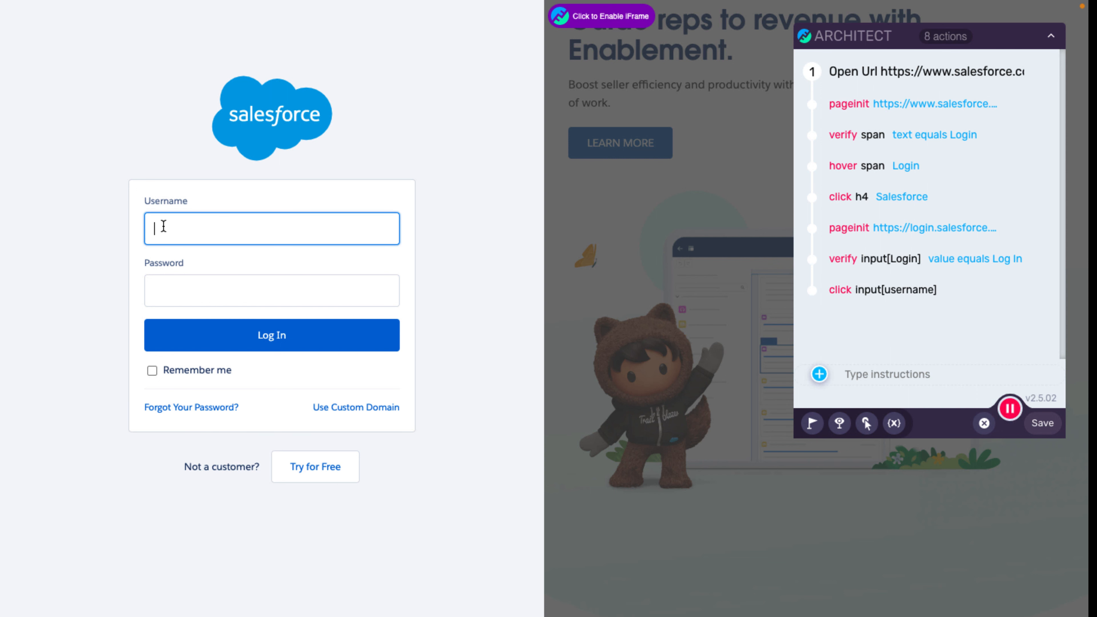
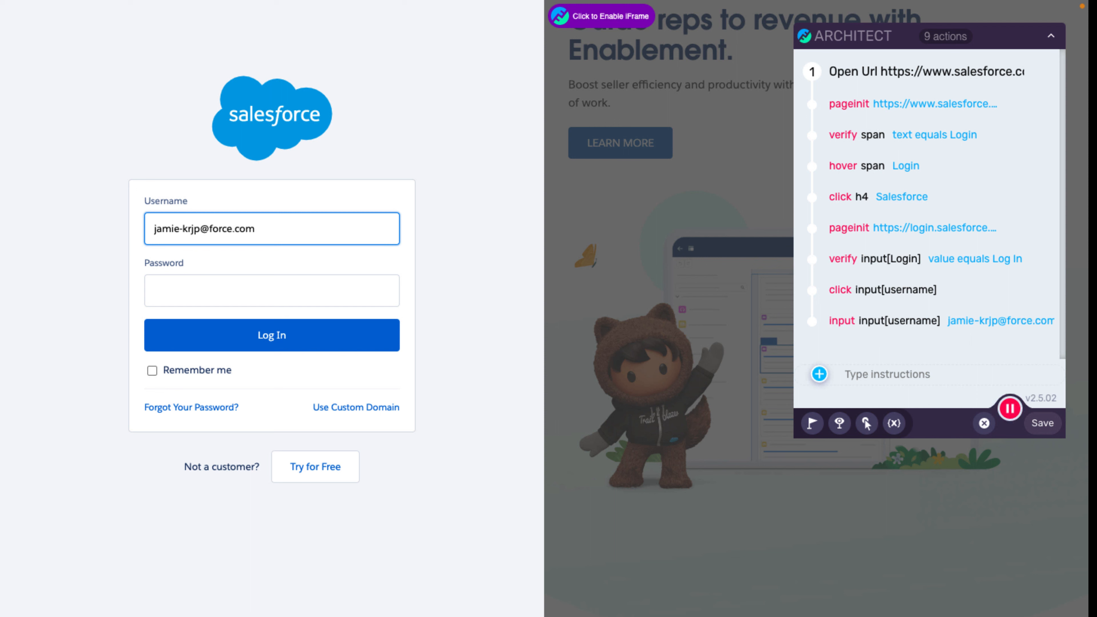
left_click(173, 280)
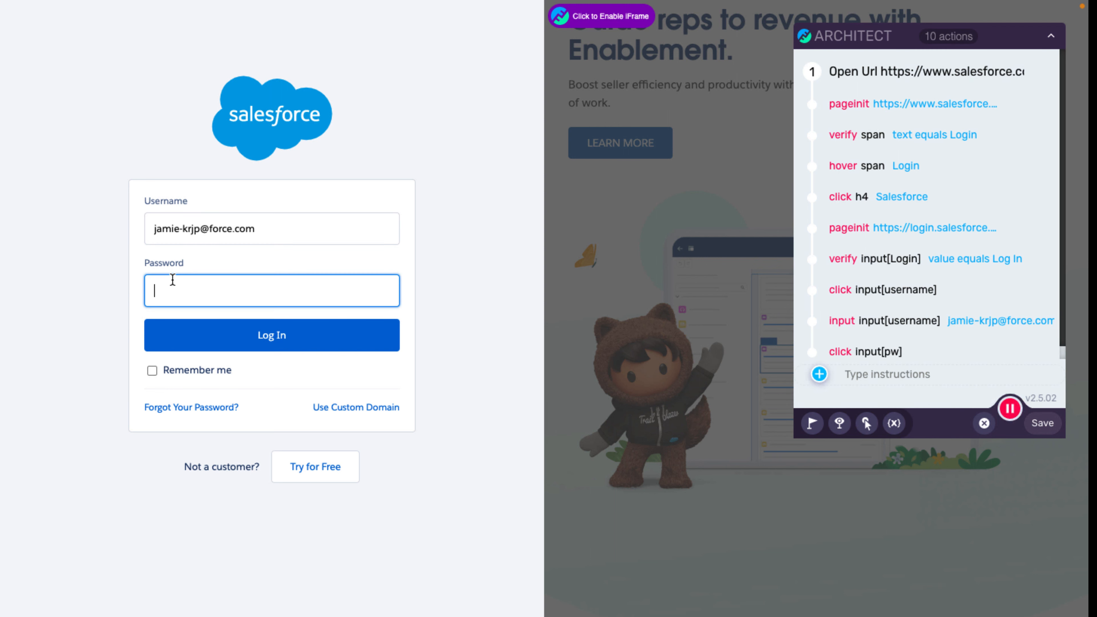
type("•••••")
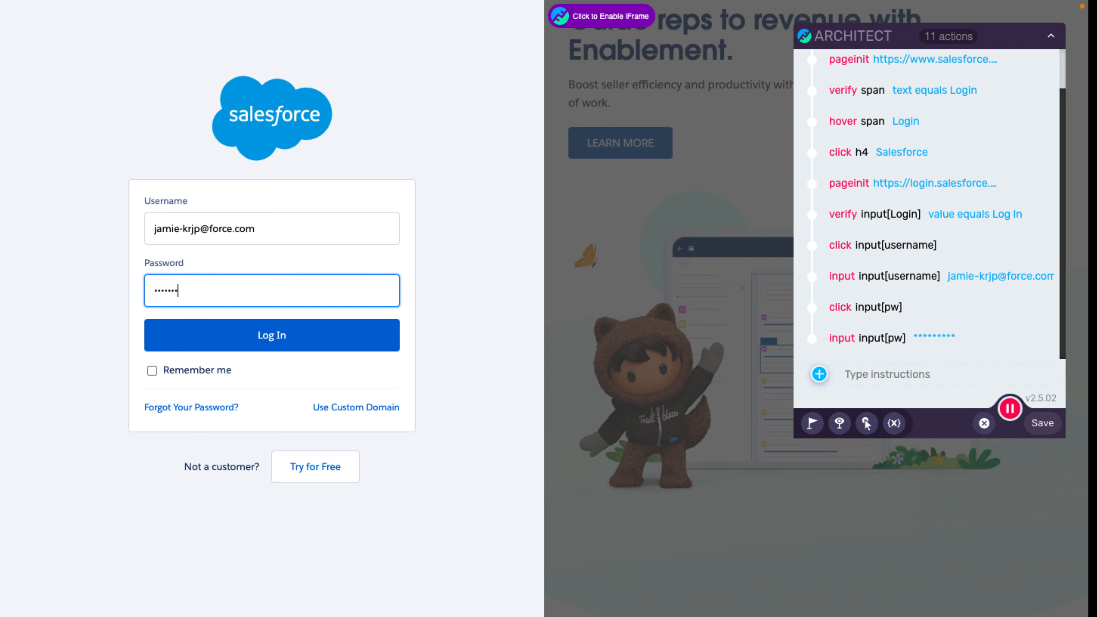
left_click(268, 339)
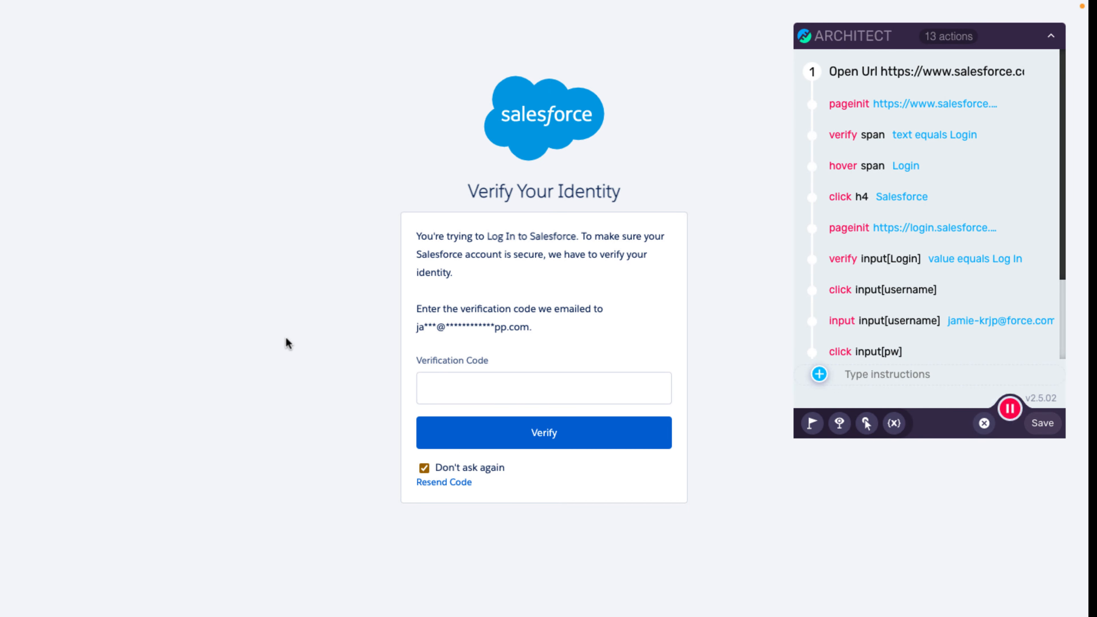
Verify the 'Verify Your Identity' heading and add a Tools > Email step opening in a new tab.
left_click(812, 428)
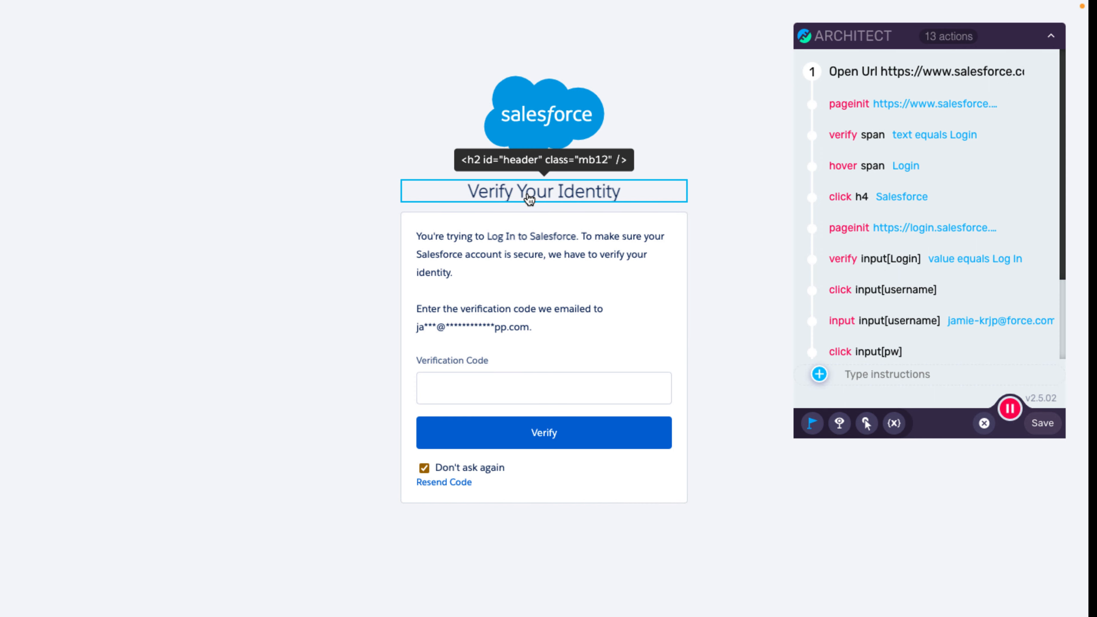
left_click(529, 199)
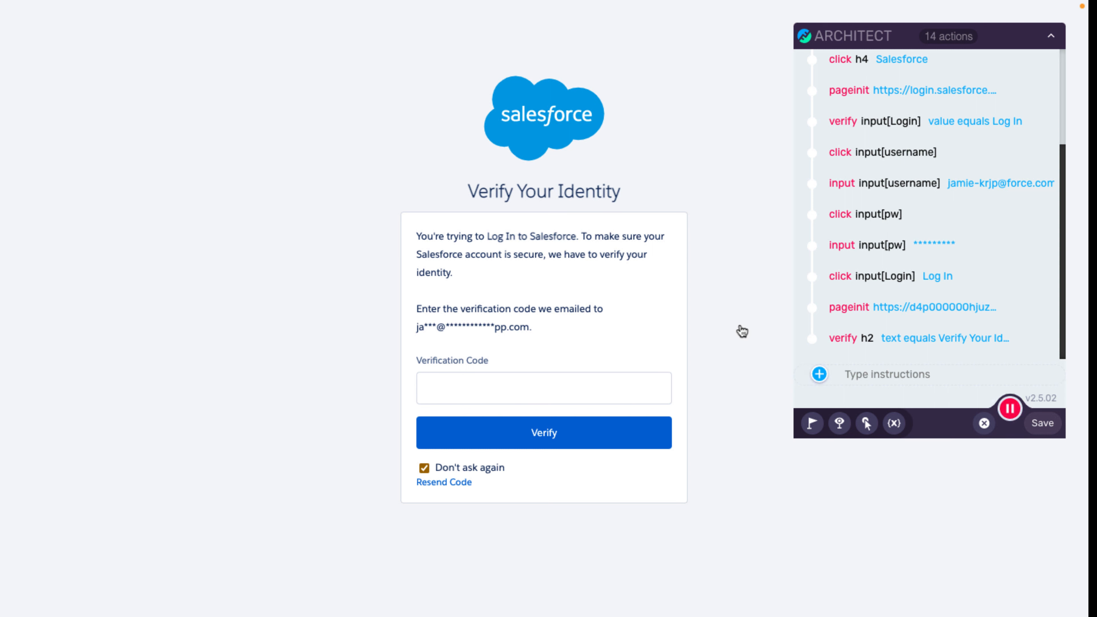
left_click(818, 375)
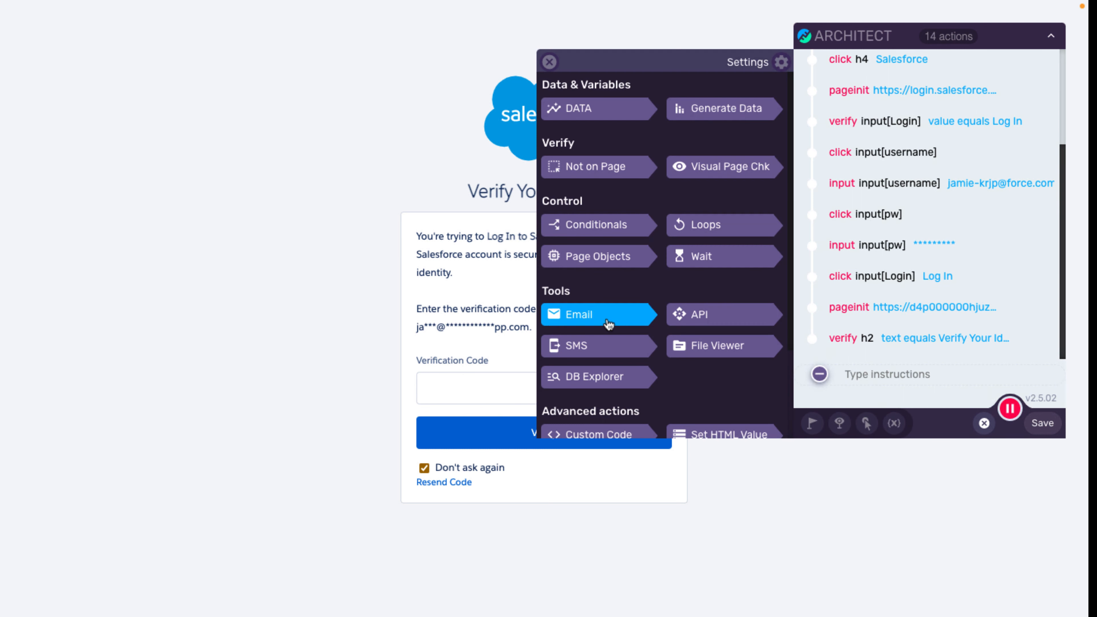
left_click(583, 317)
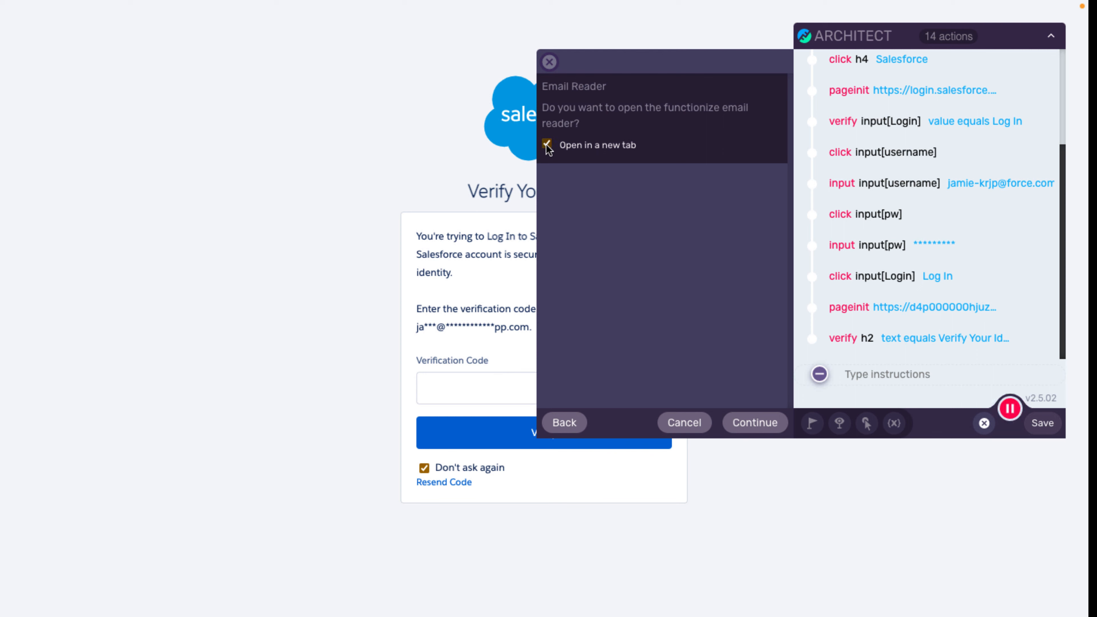
left_click(764, 425)
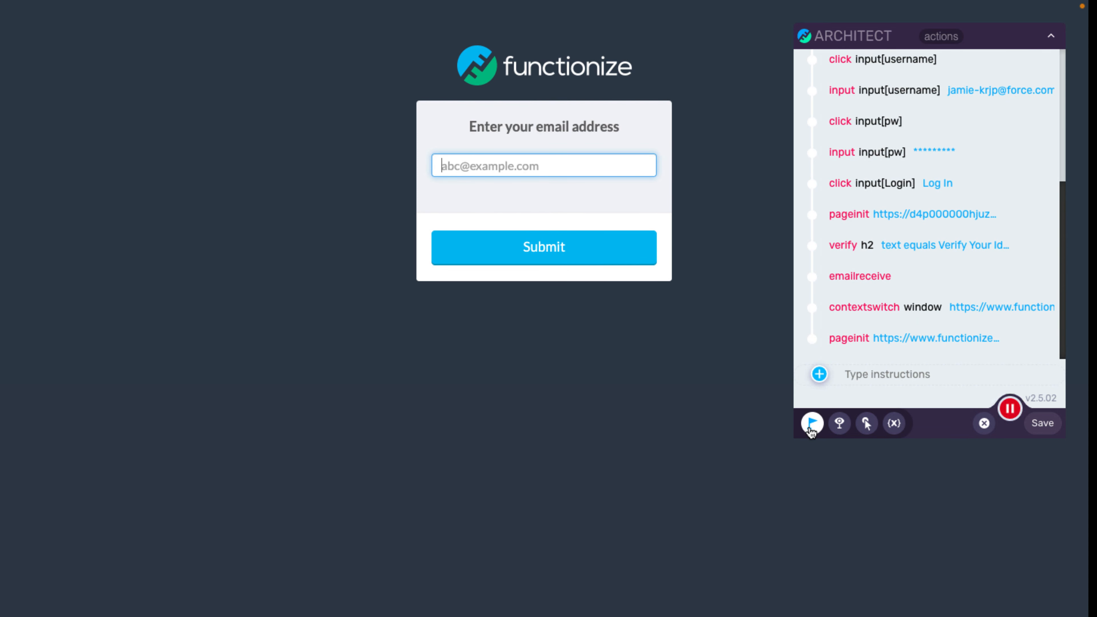
Verify the 'Enter your email address' heading, then enter and submit the inbox address.
left_click(811, 427)
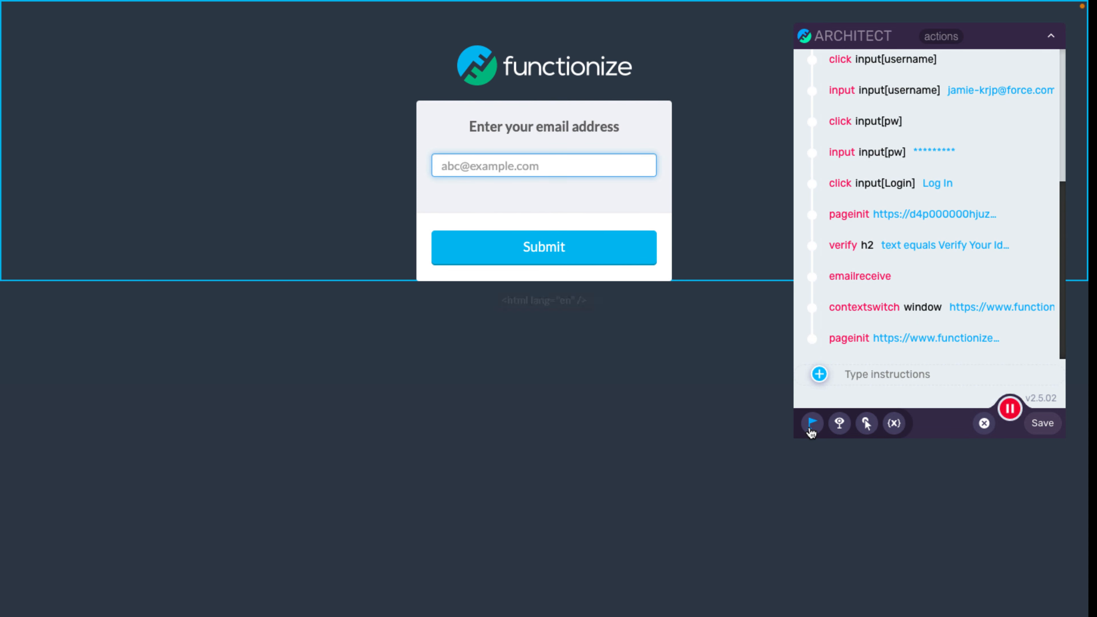
left_click(550, 127)
left_click(474, 167)
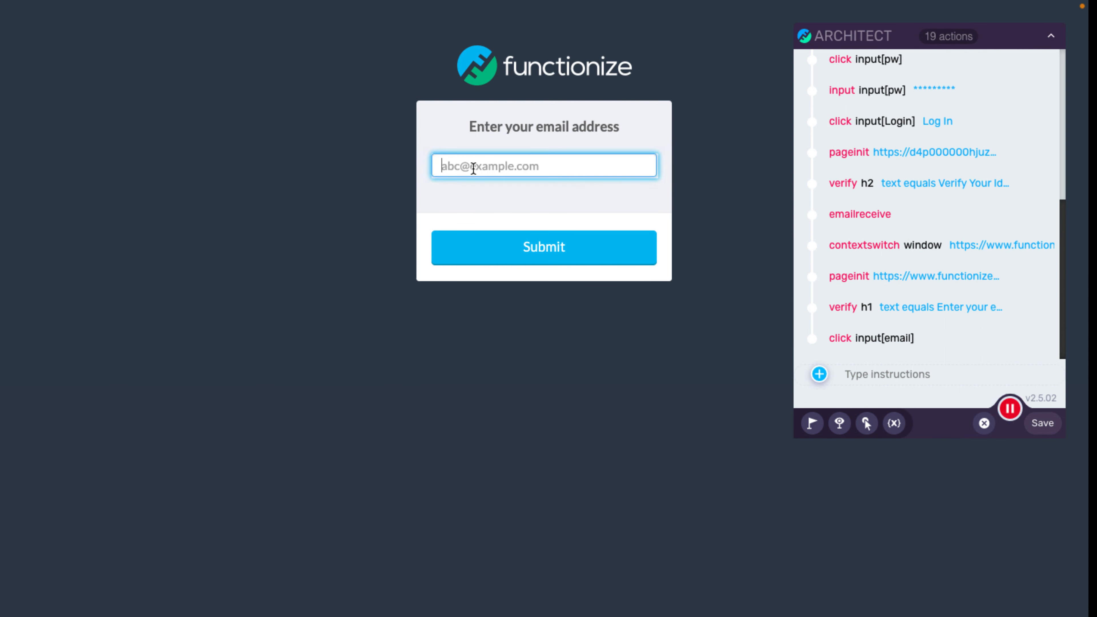
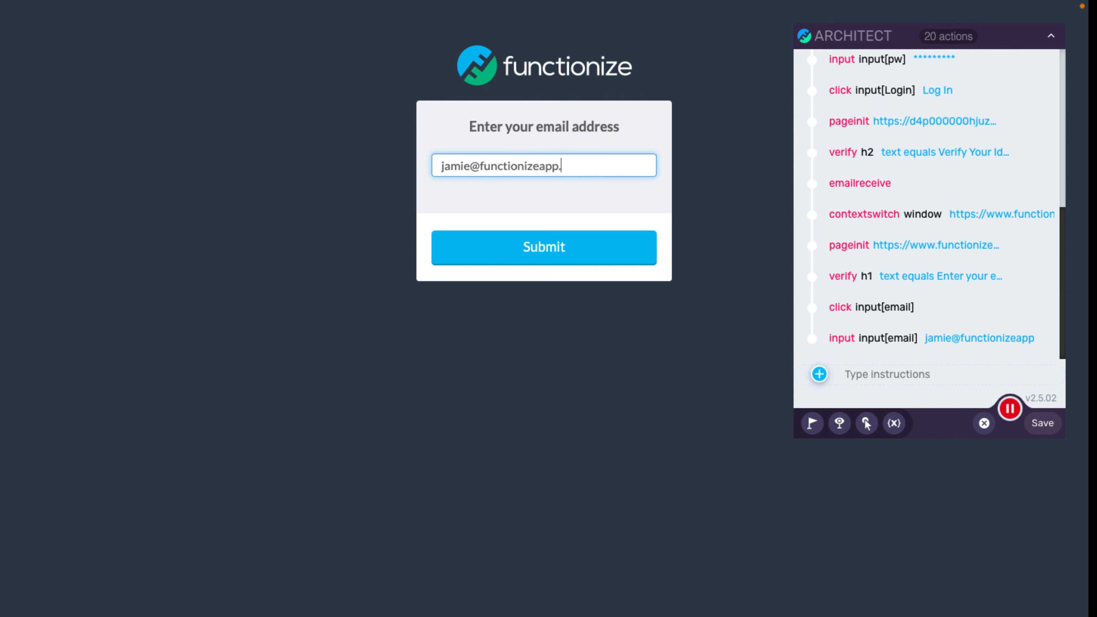
left_click(552, 247)
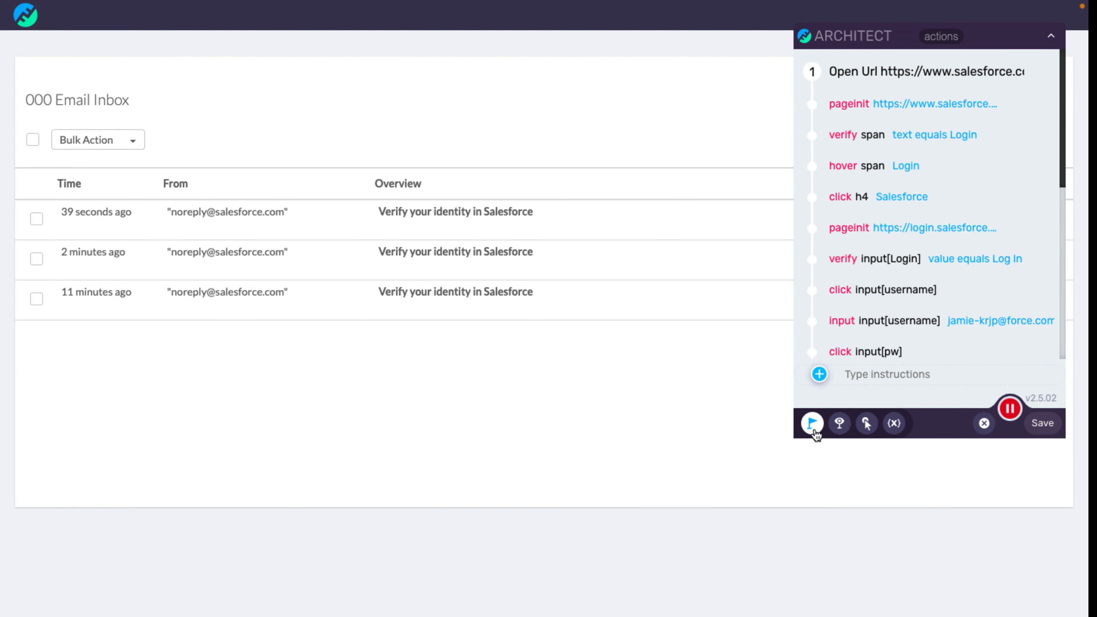
Verify the newest Salesforce email's subject and open that email.
left_click(814, 428)
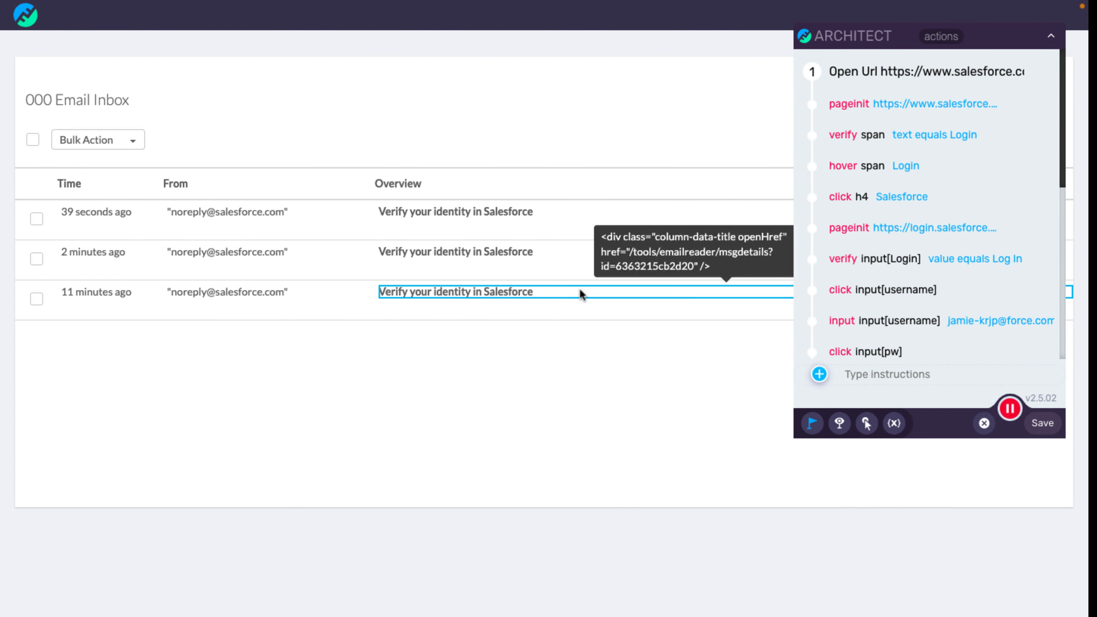
left_click(452, 220)
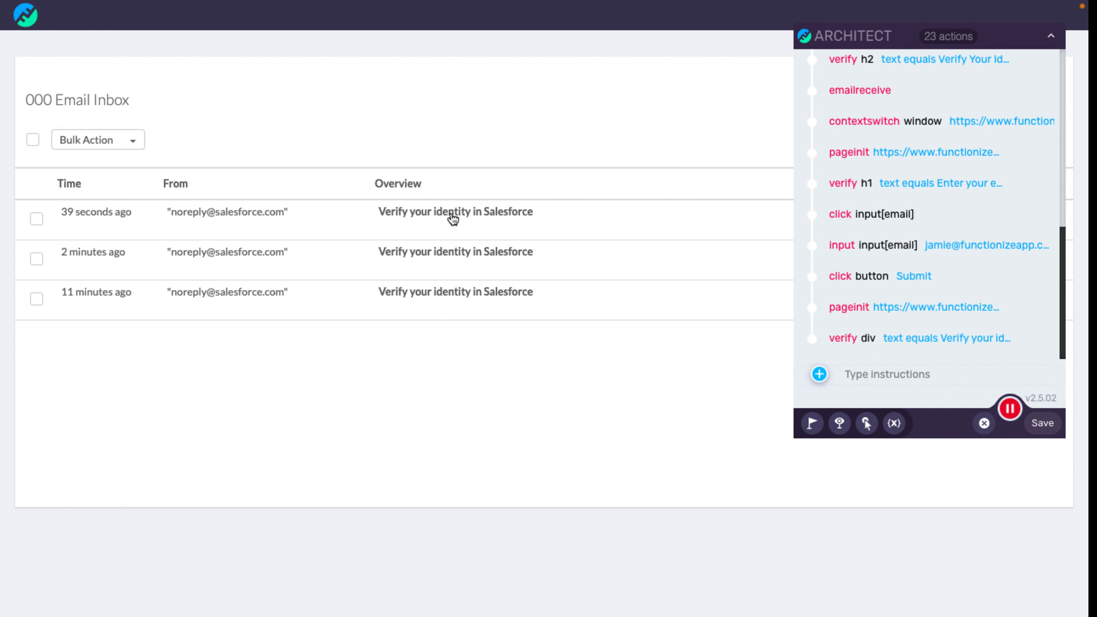
left_click(453, 219)
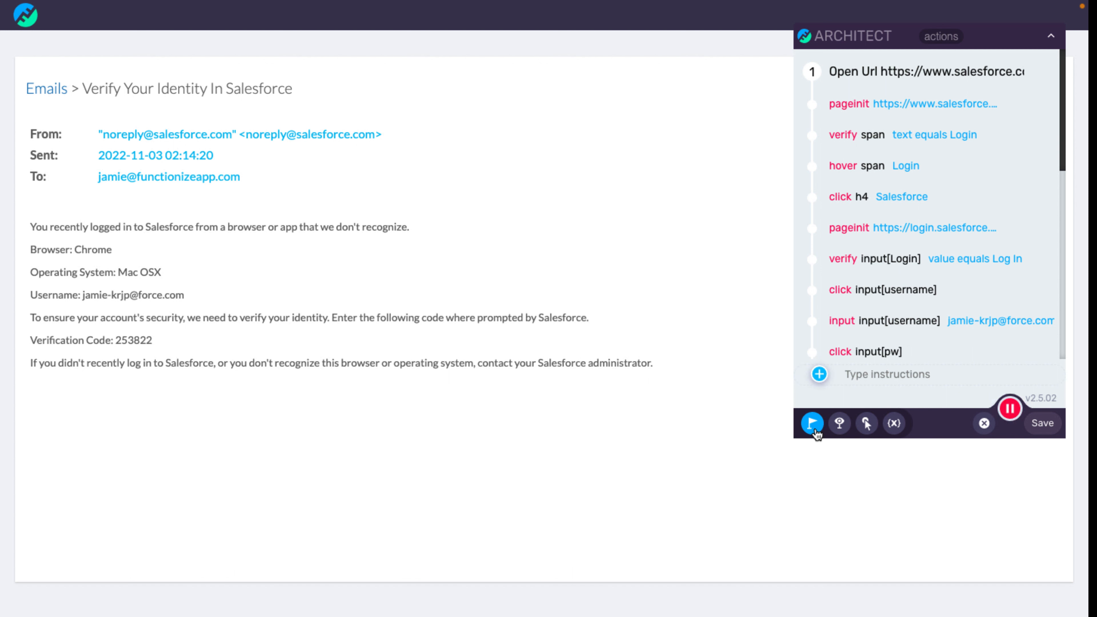
Check the code 253822 with ADV Validation set to 'not equals' an empty value.
left_click(815, 430)
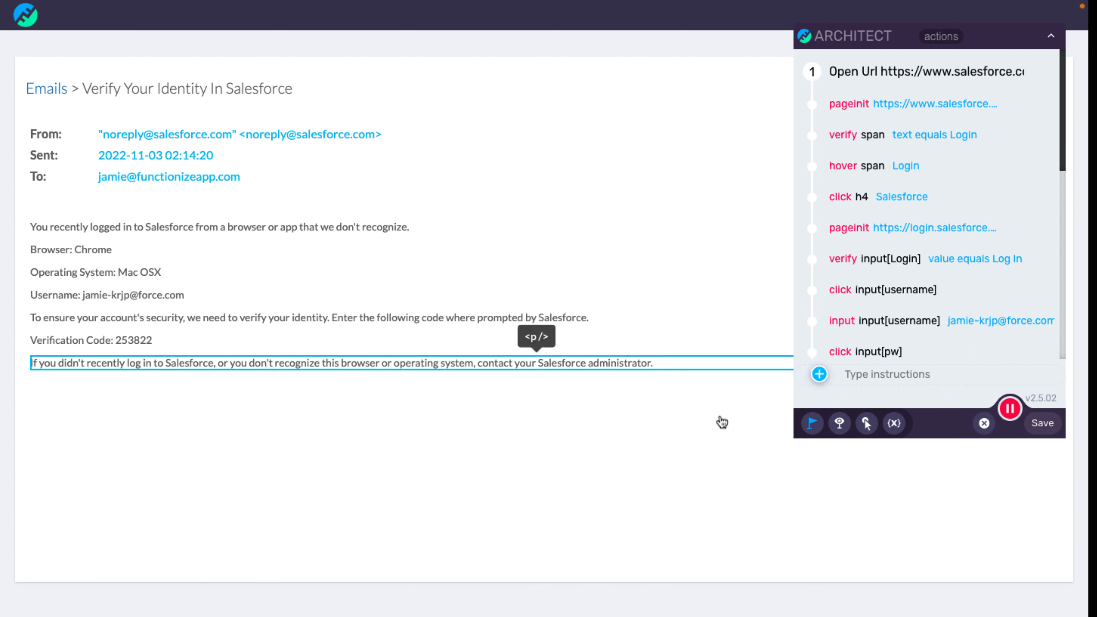
left_click(145, 340)
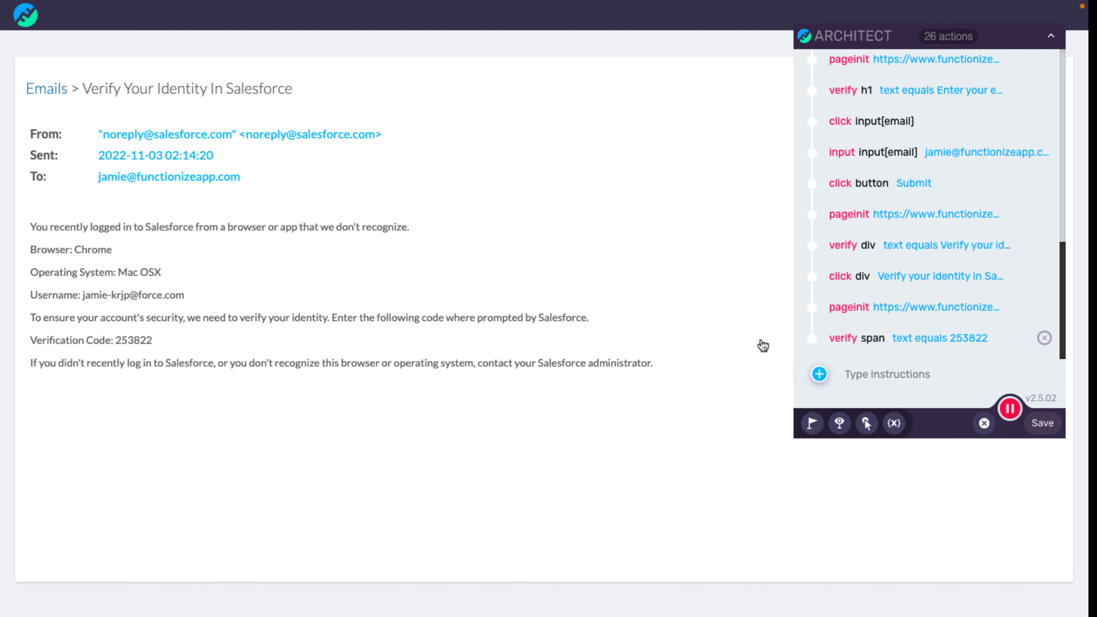
left_click(815, 341)
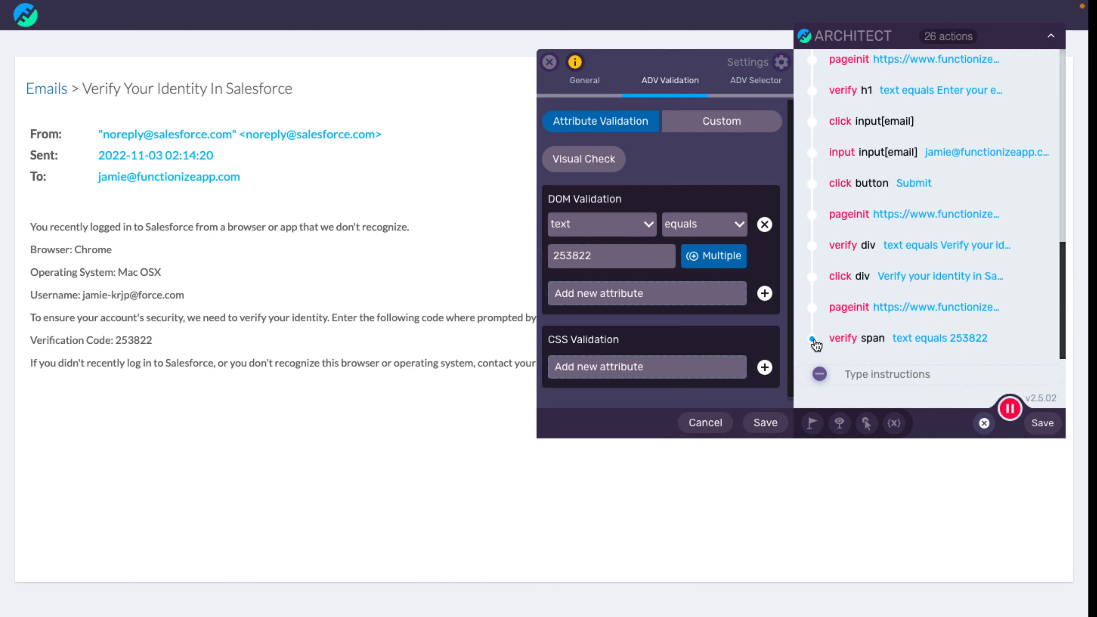
left_click(690, 224)
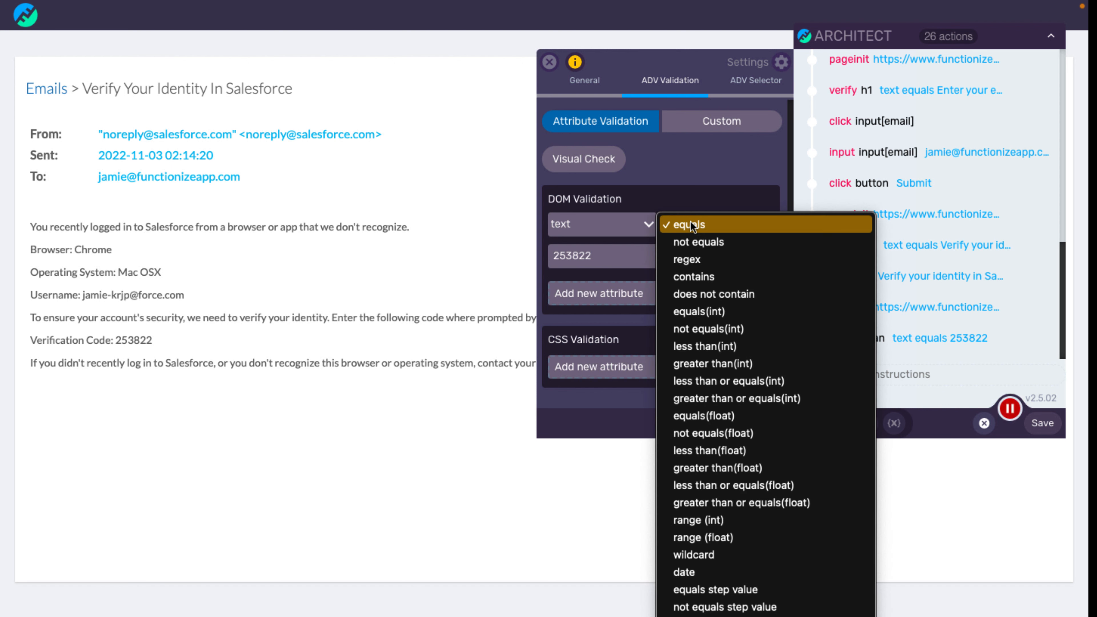
left_click(697, 242)
left_click_drag(615, 255, 538, 259)
key("BackSpace")
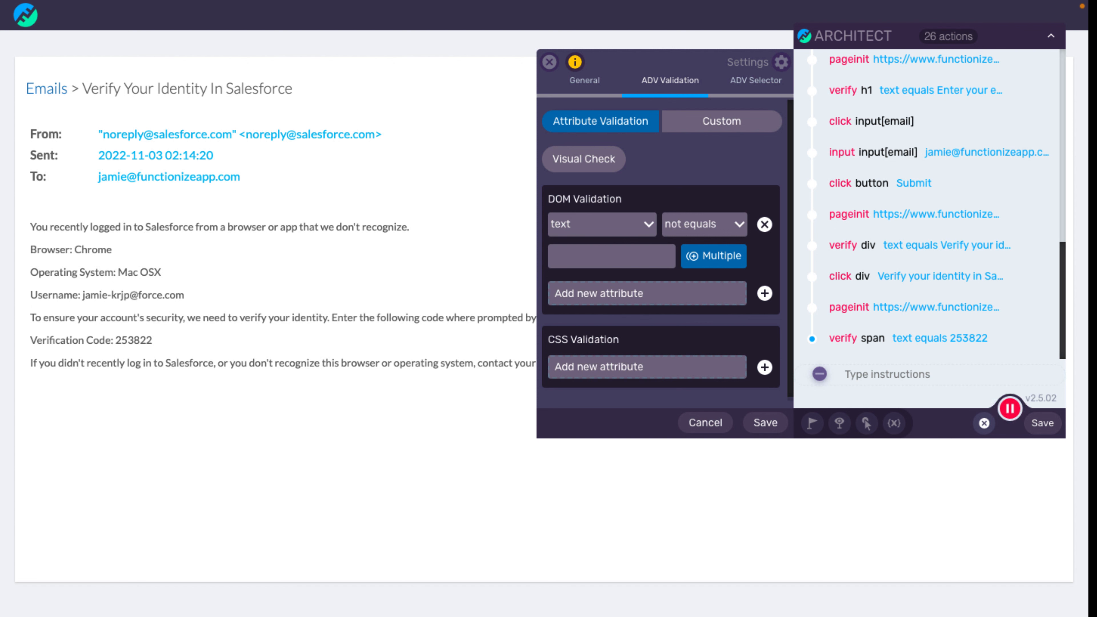
left_click(765, 423)
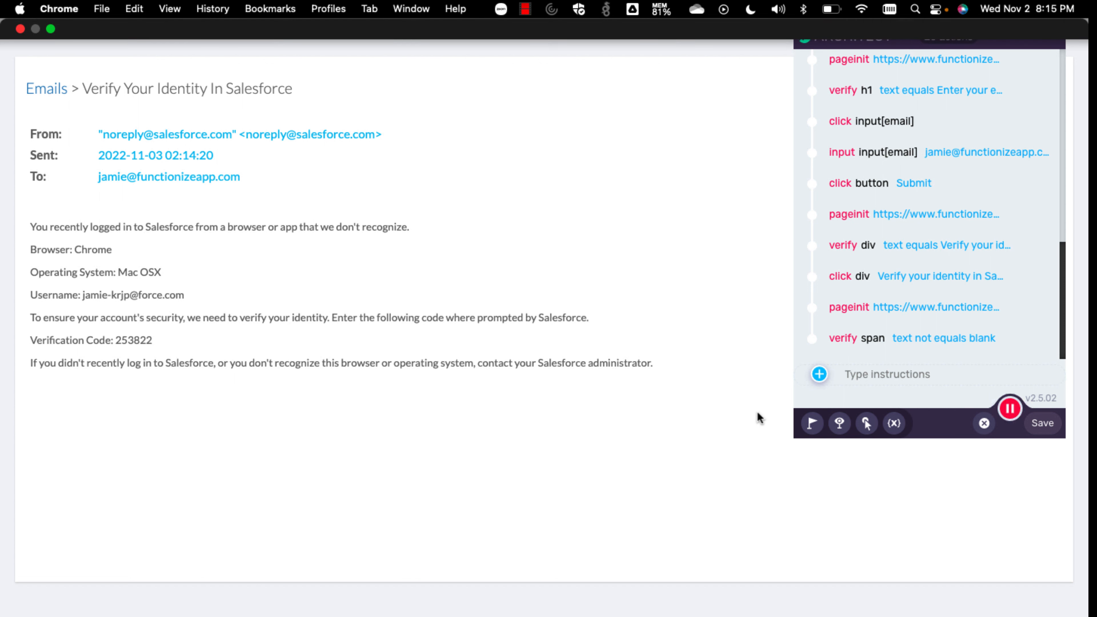
Back on the Salesforce tab, add a DATA > Previous Action value from step 25's text.
left_click(371, 10)
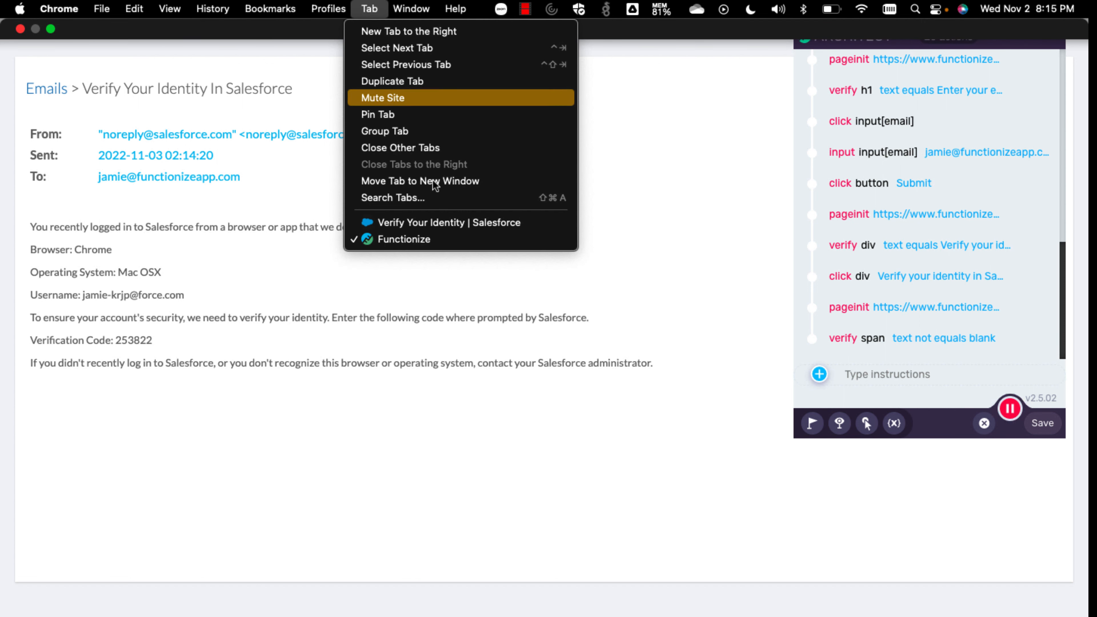
left_click(448, 223)
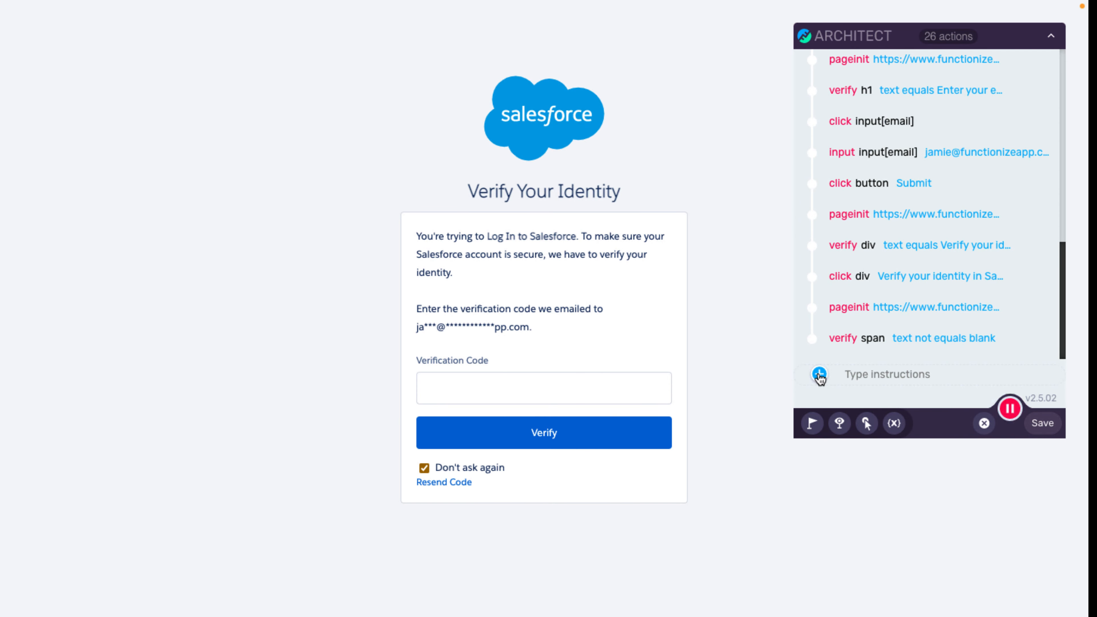
left_click(820, 375)
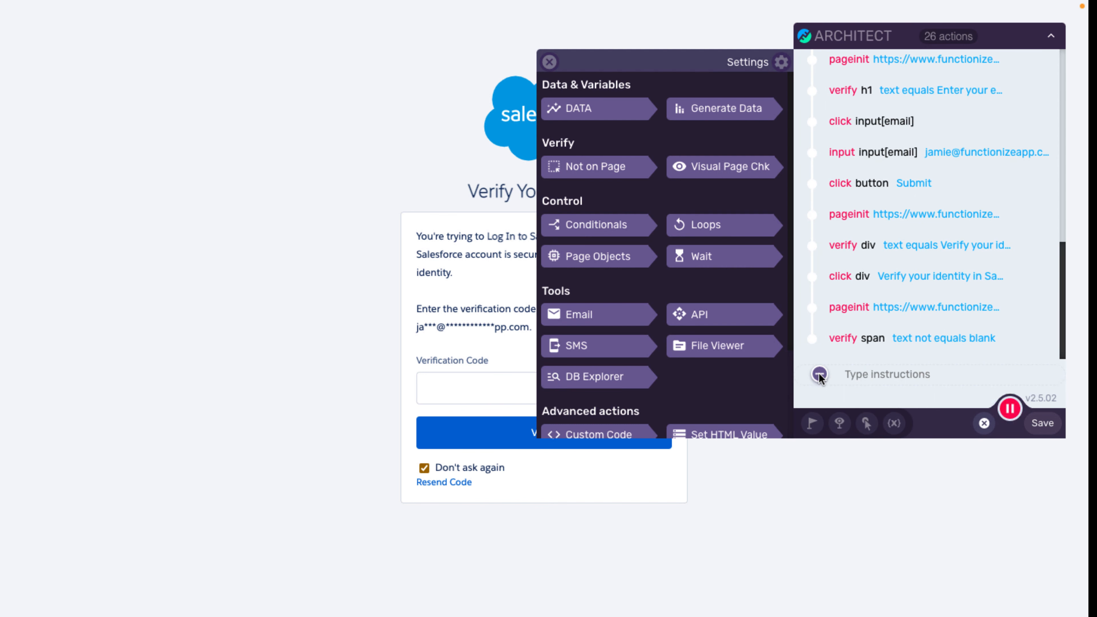
left_click(594, 114)
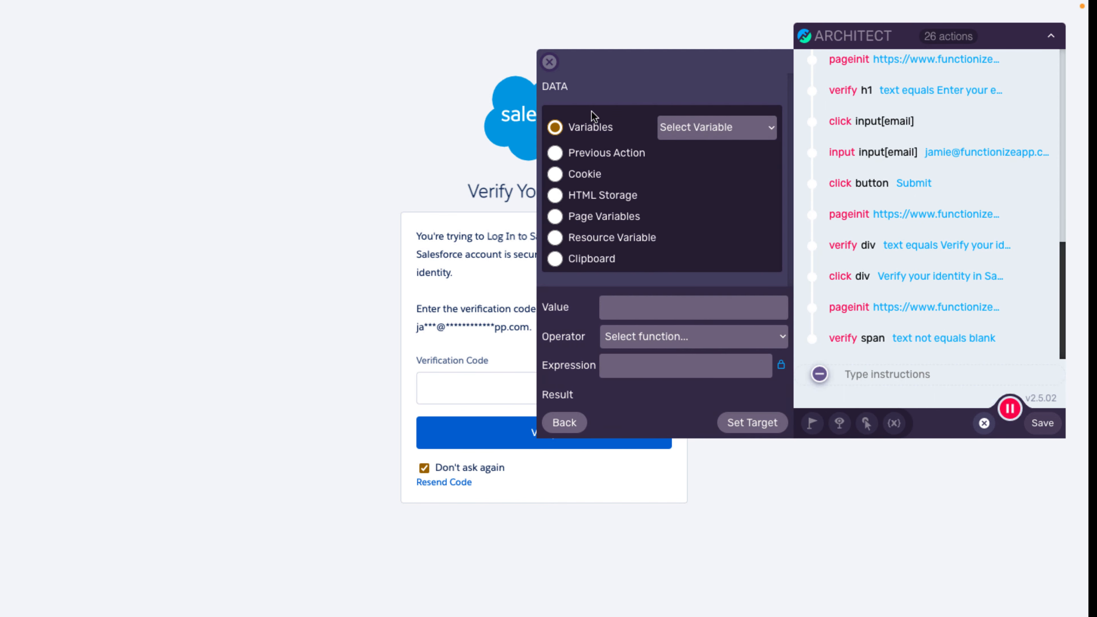
left_click(558, 154)
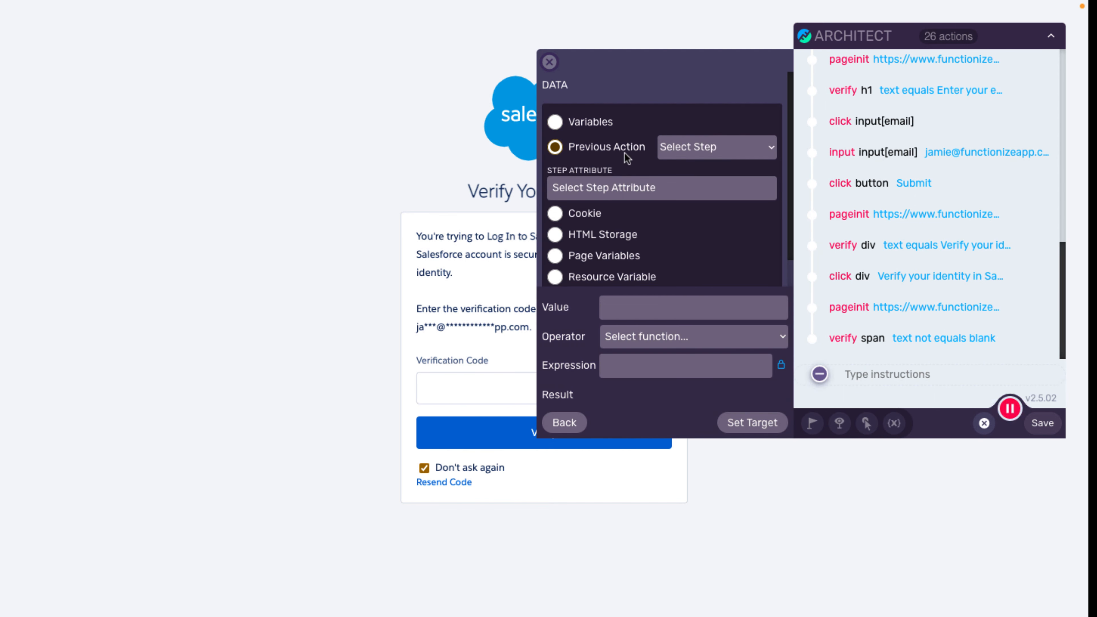
left_click(703, 150)
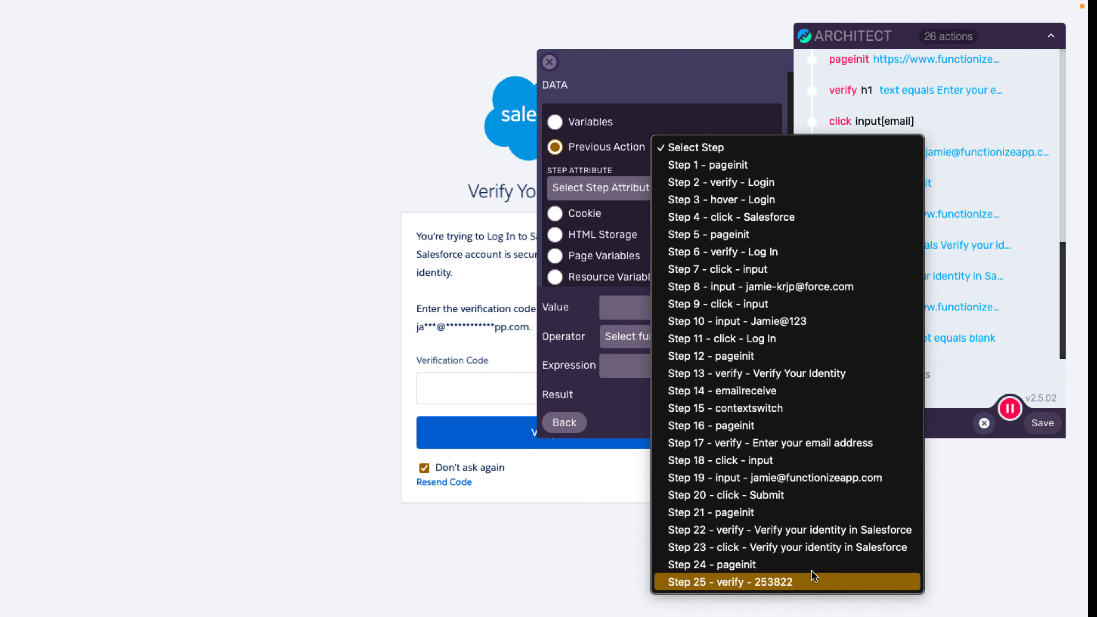
left_click(780, 584)
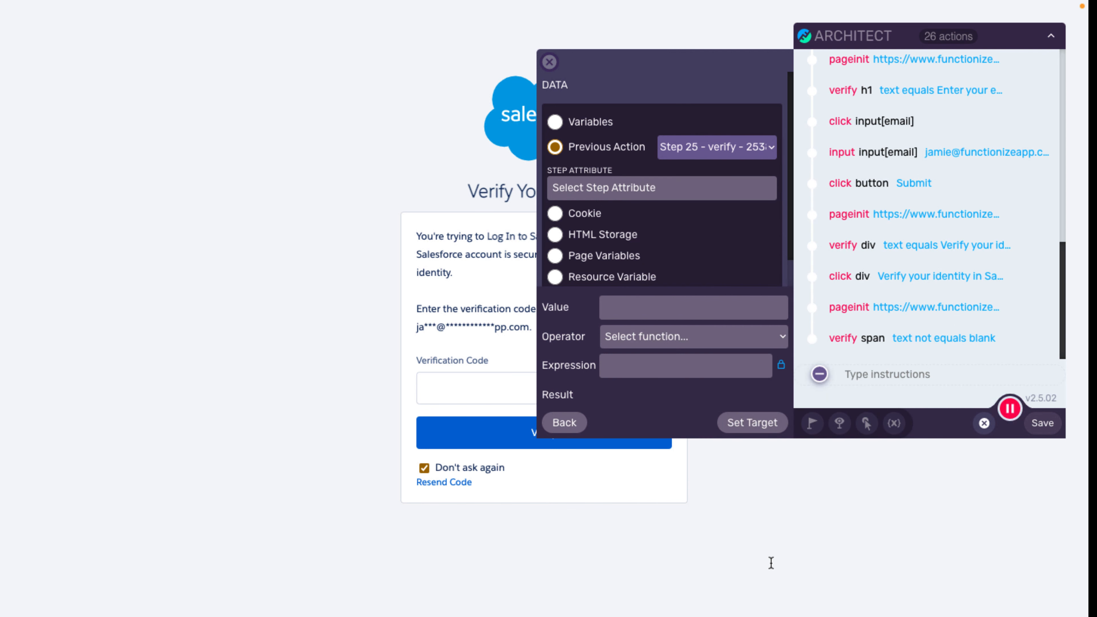
left_click(615, 188)
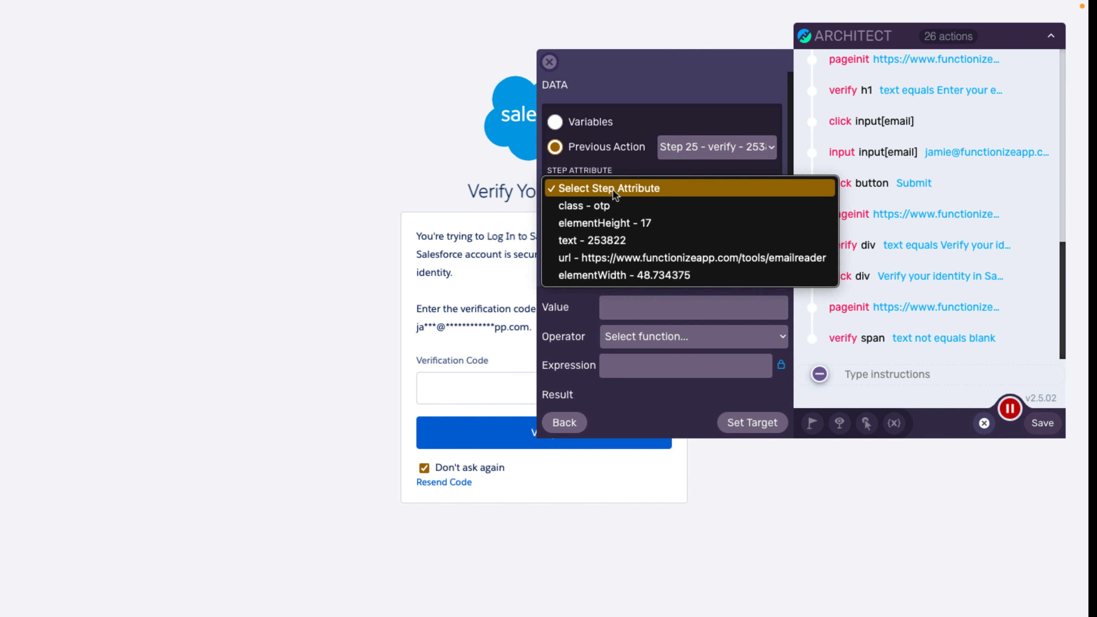
left_click(577, 241)
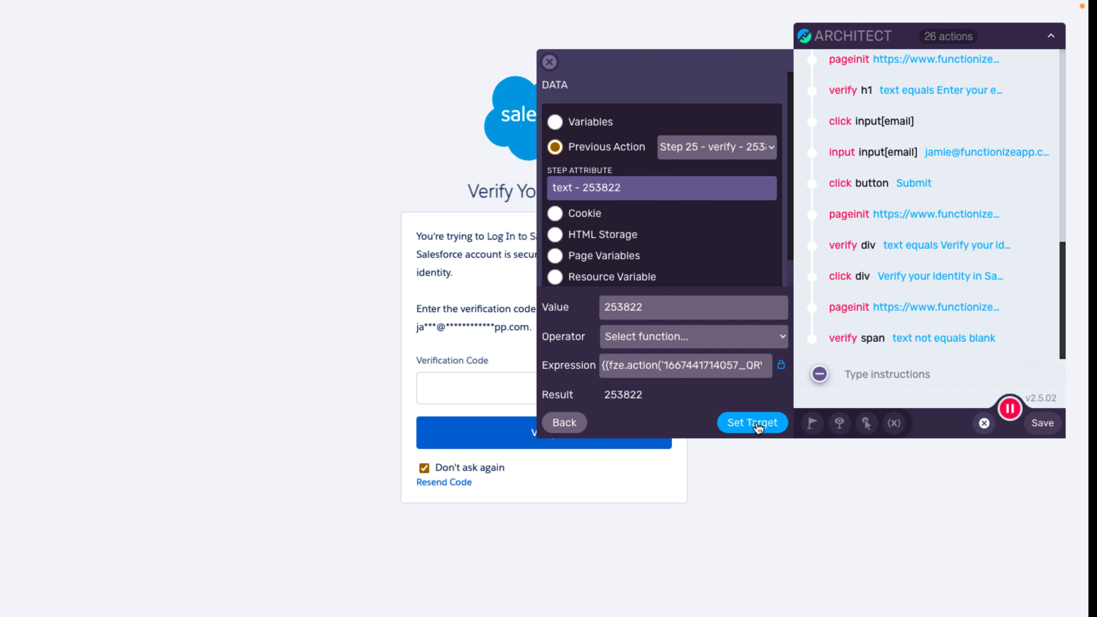
Target the Verification Code field with that value and submit it with Verify.
left_click(754, 423)
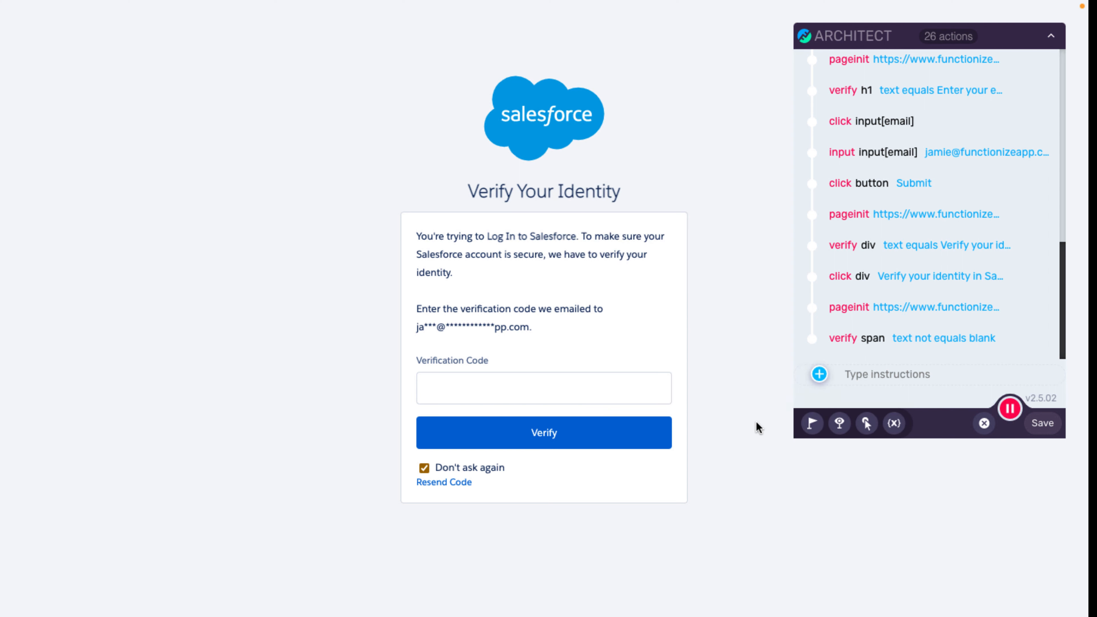
left_click(465, 398)
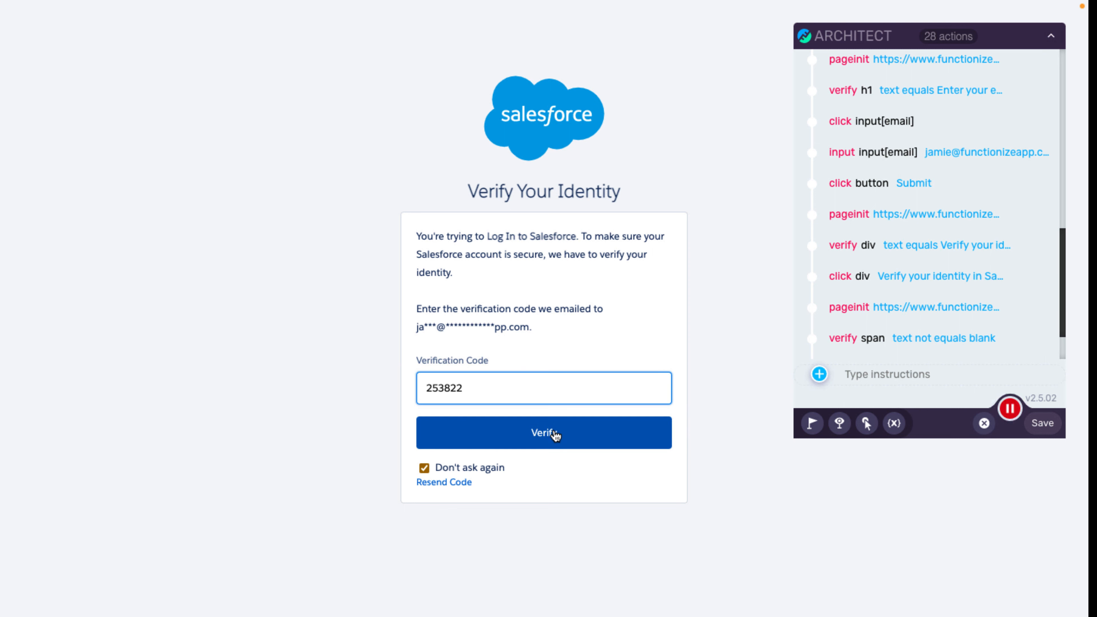
left_click(555, 433)
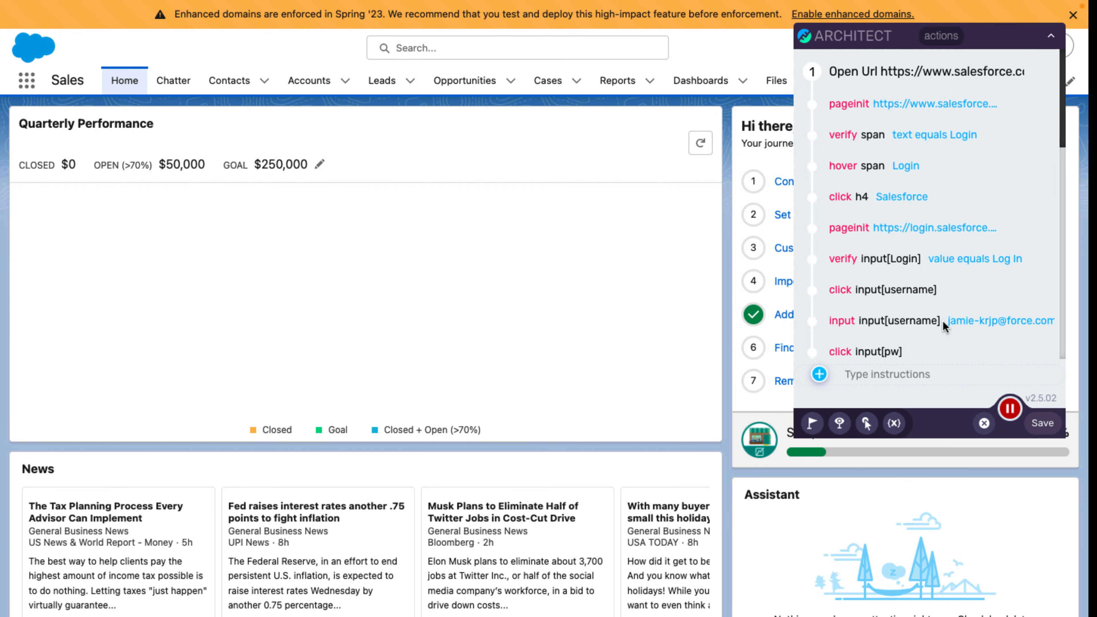
Add a check that the Salesforce home page's app name reads 'Sales'.
mouse_move(938, 332)
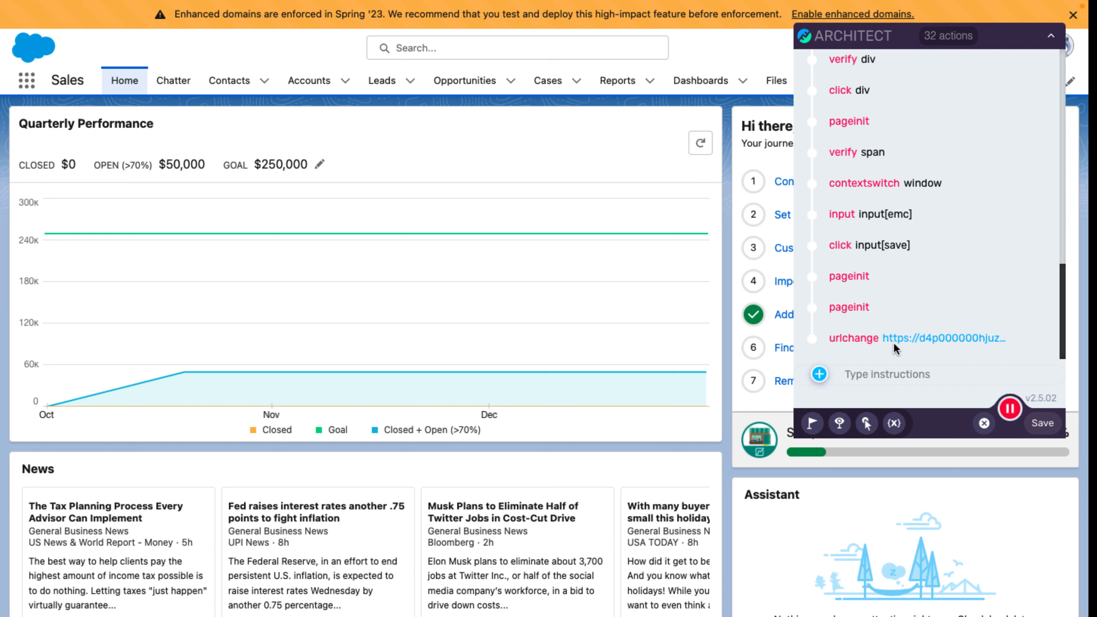
left_click(812, 425)
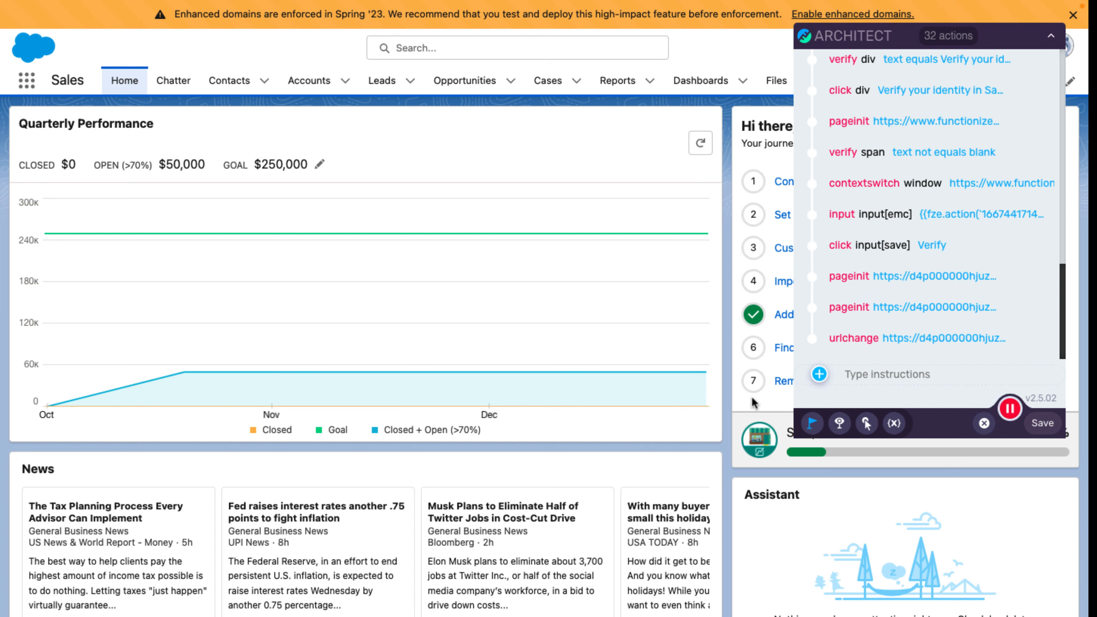
left_click(78, 86)
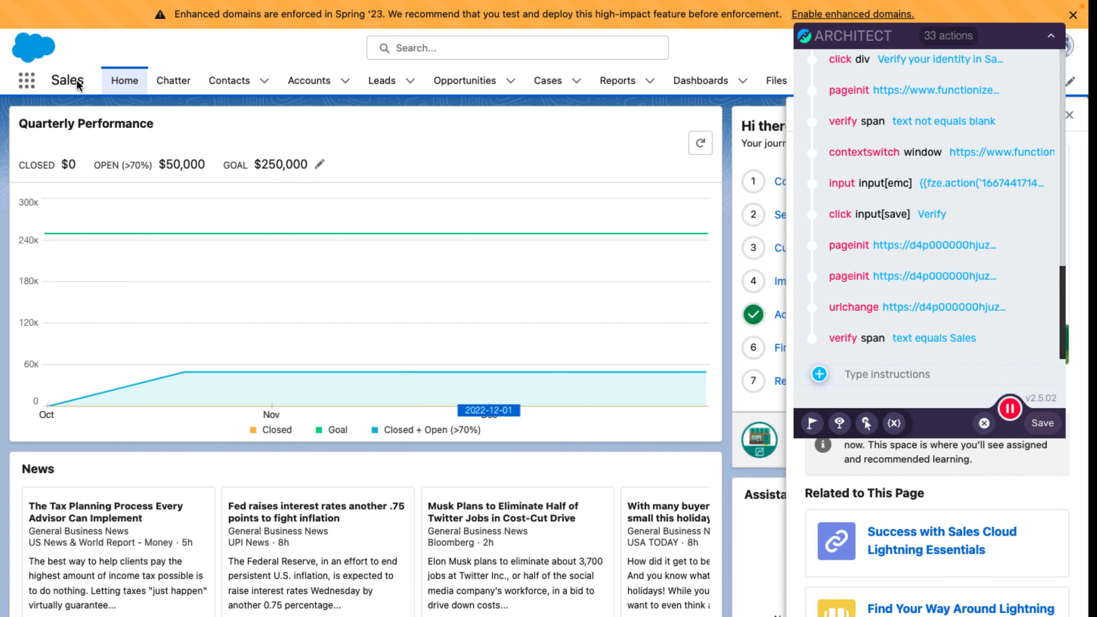
Save the 33-action recording under the name 'SF 2FA Login'.
left_click(1046, 425)
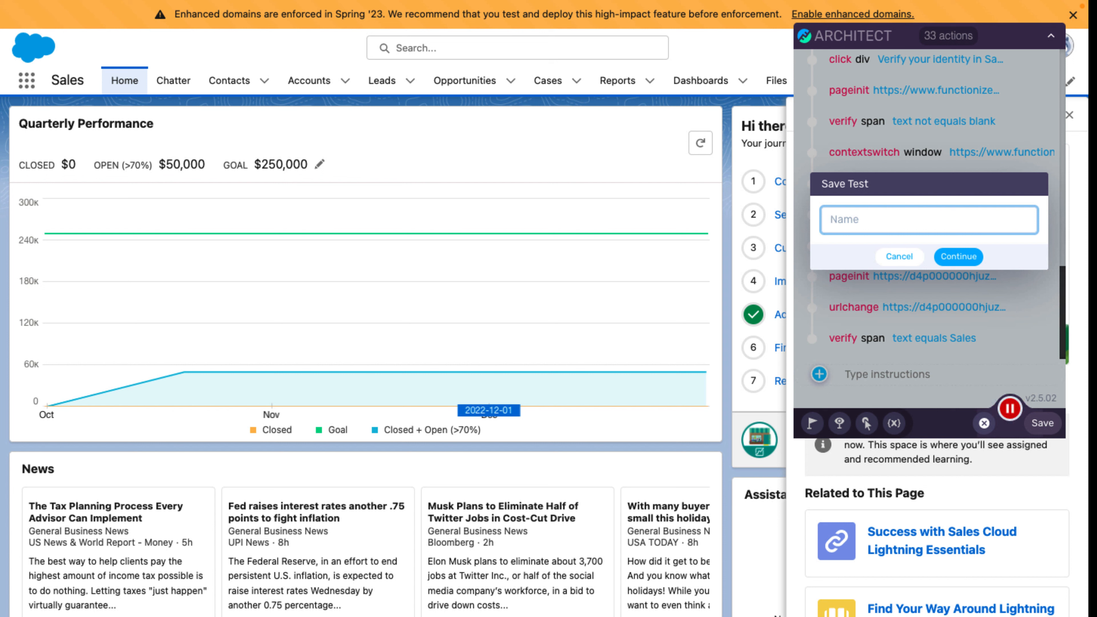
type("SF 2FA Login")
left_click(967, 257)
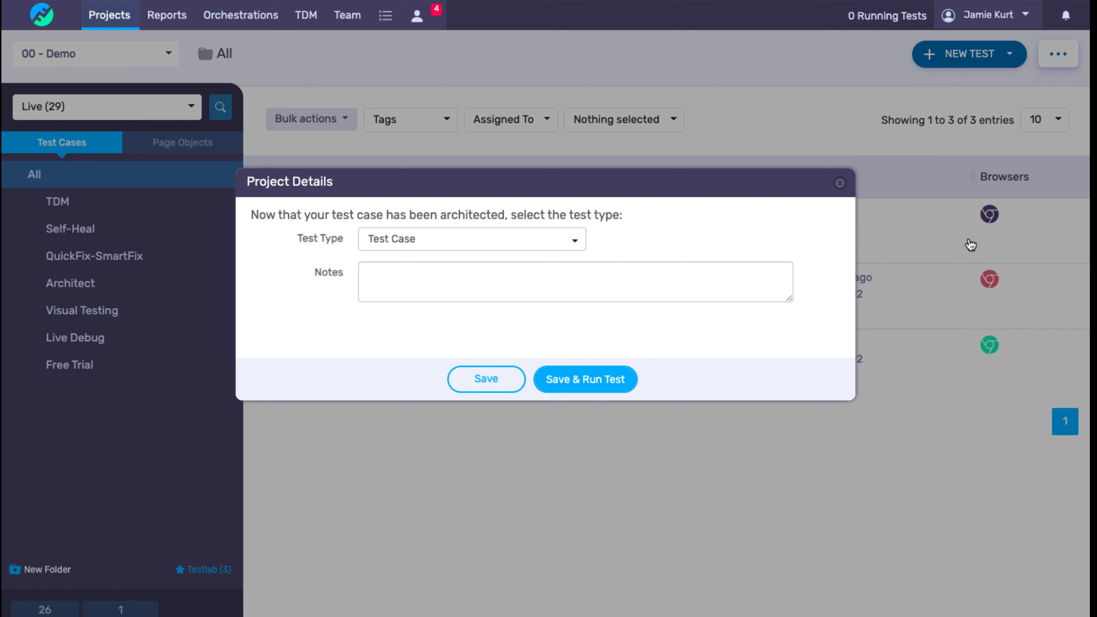
Keep Test Type 'Test Case' and choose Save & Run Test.
left_click(588, 381)
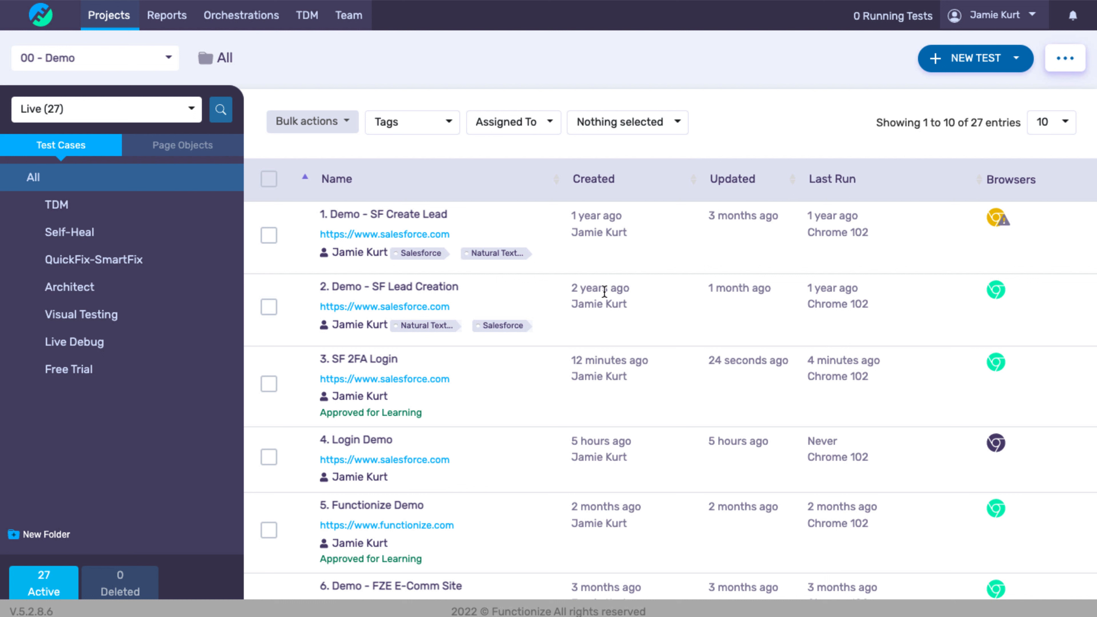
Open the SF 2FA Login test and view its latest run's results.
left_click(364, 368)
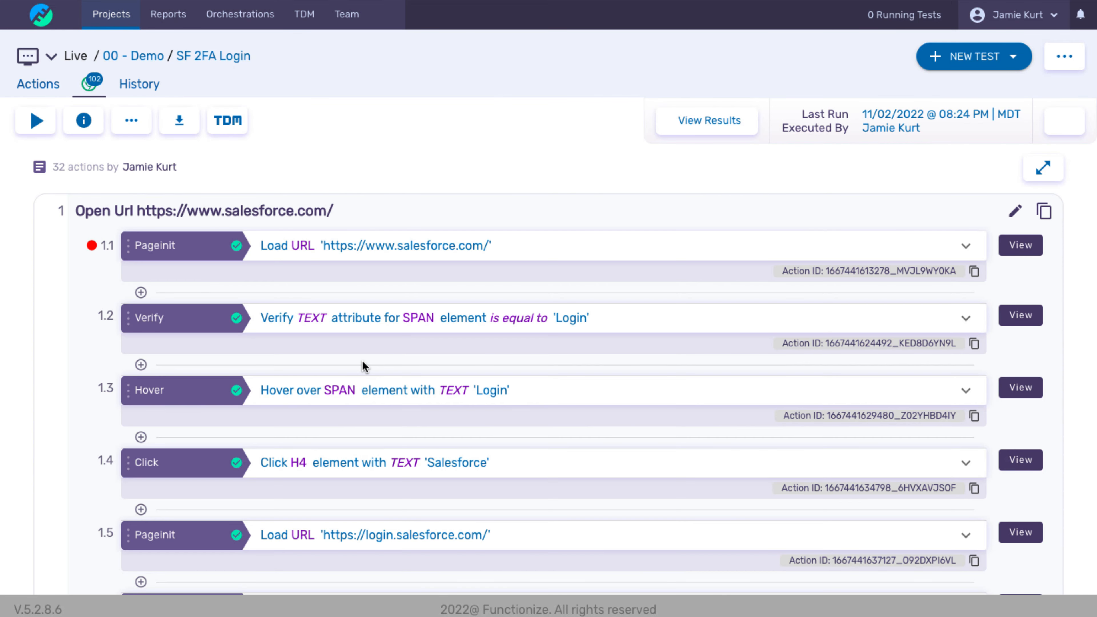
left_click(718, 121)
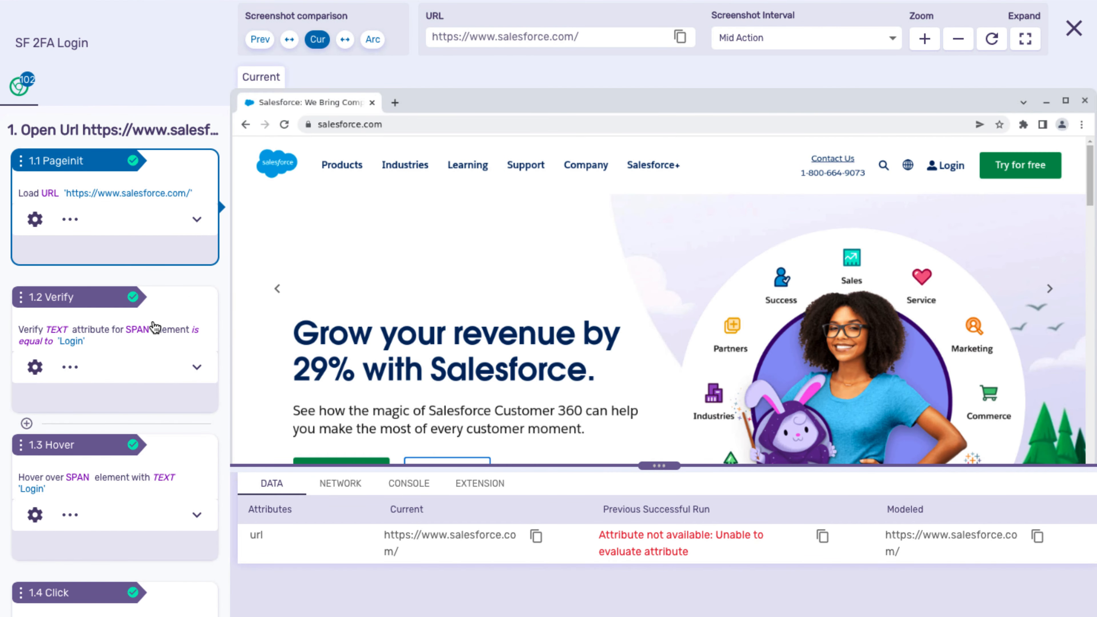
Review the results of the 1.3 Hover, 1.4 Click and username input steps.
left_click(167, 457)
scroll(167, 458, "down", 8)
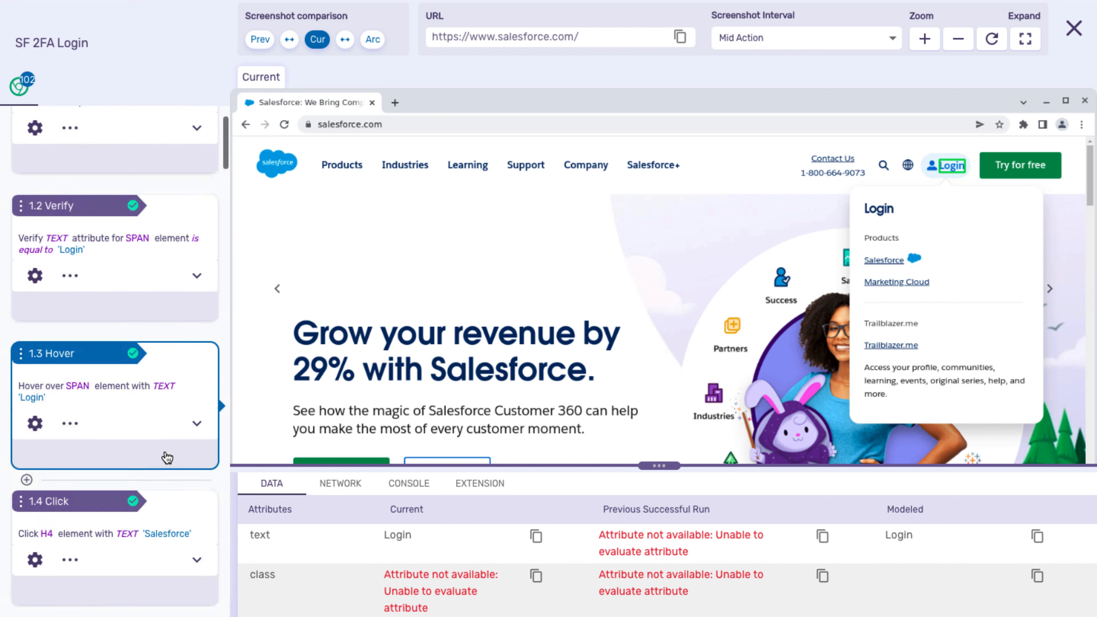
left_click(165, 258)
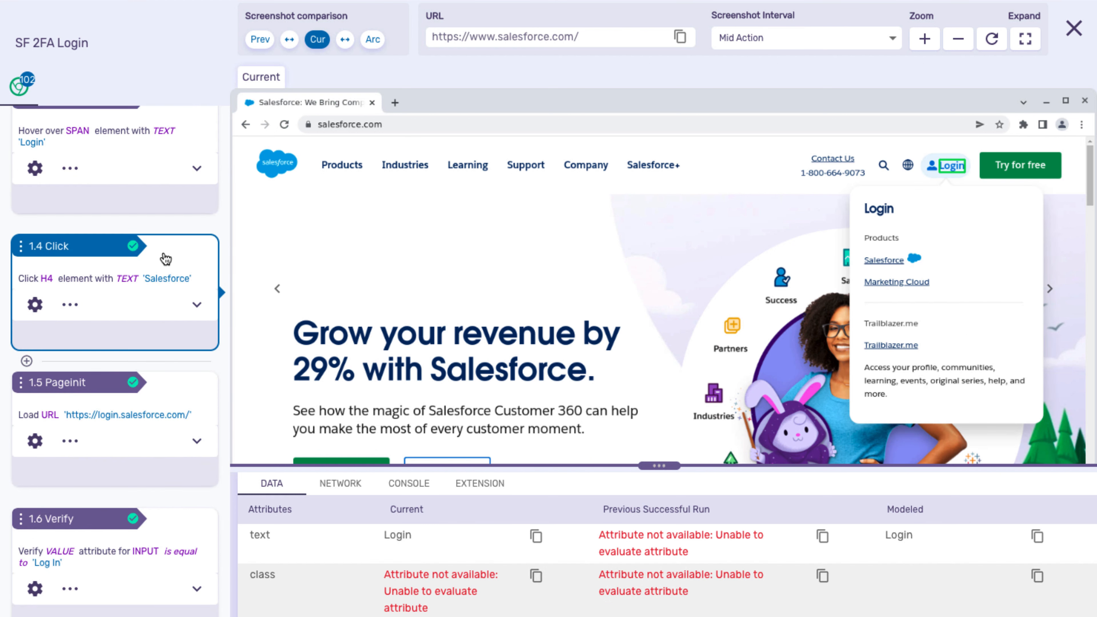
scroll(166, 258, "down", 8)
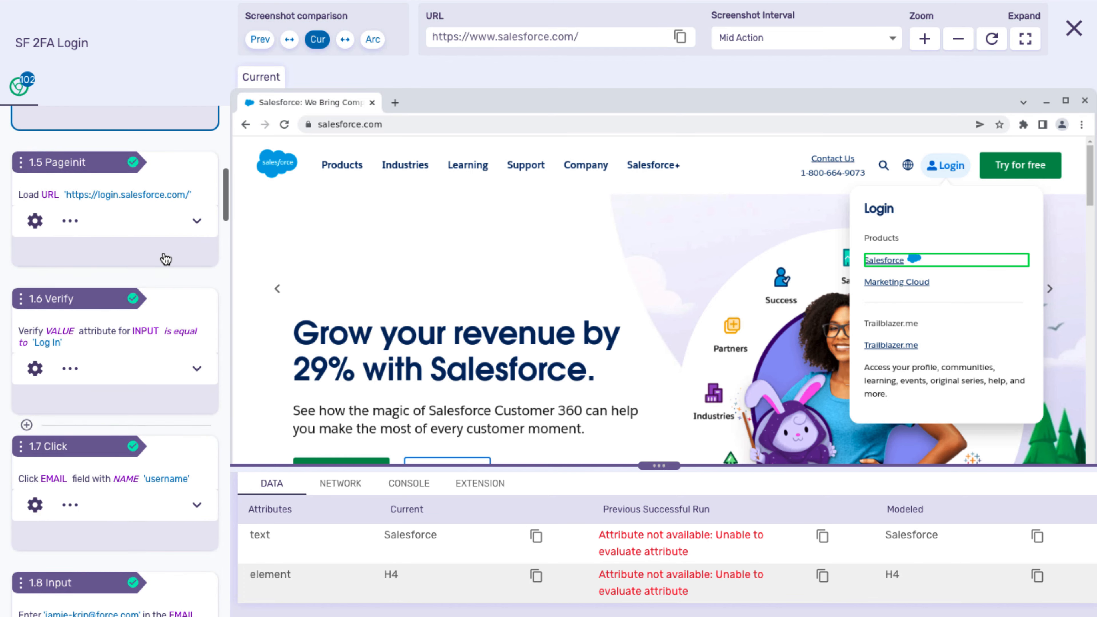
scroll(173, 362, "down", 3)
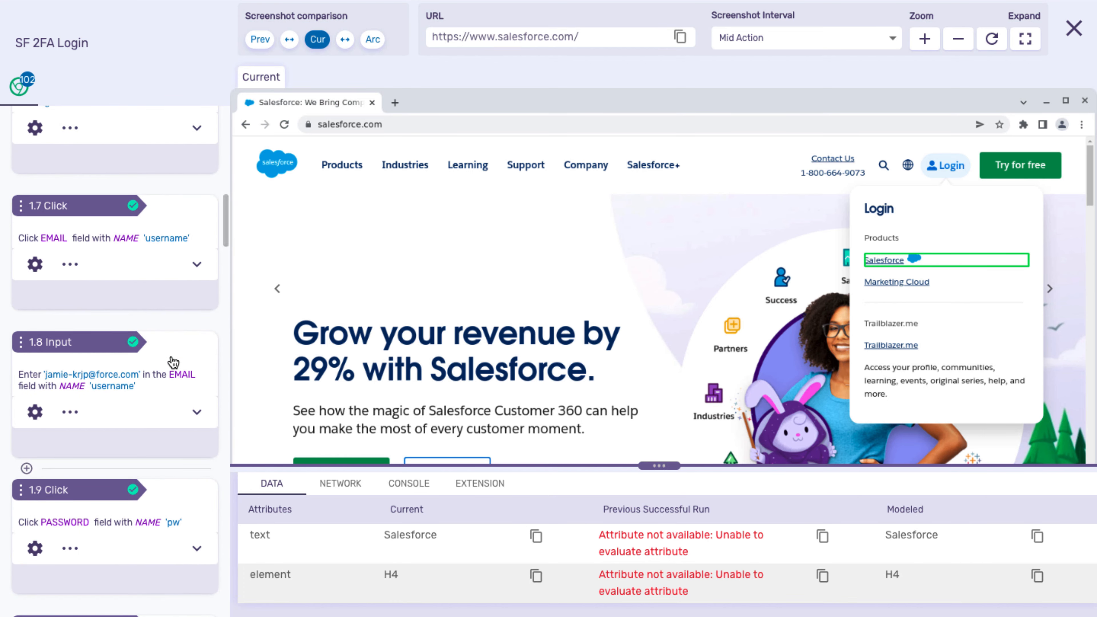
left_click(173, 362)
scroll(180, 457, "down", 4)
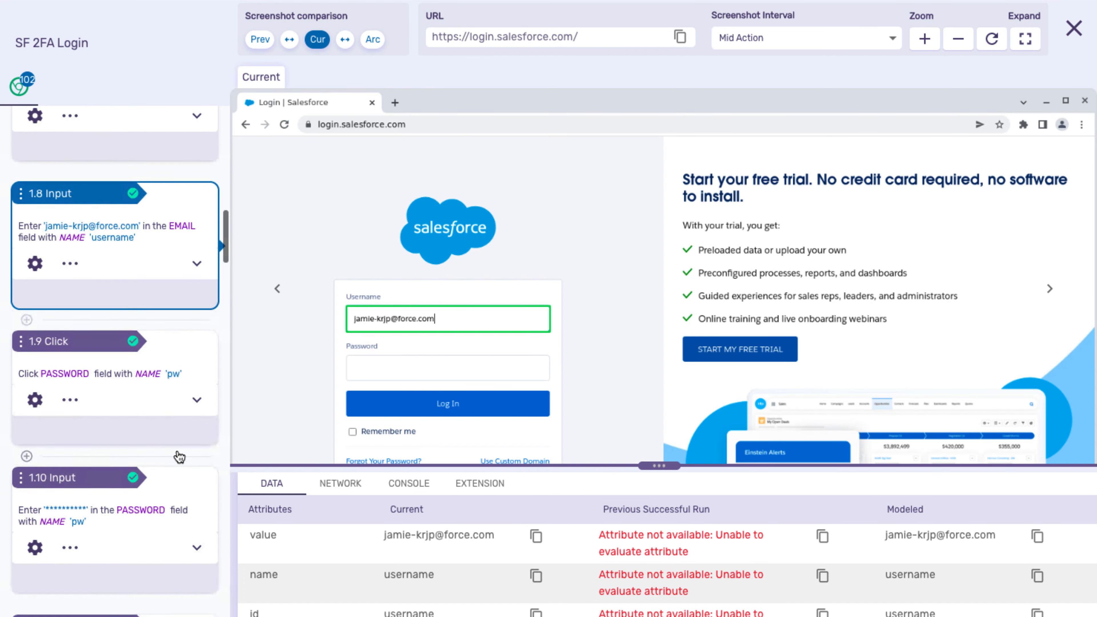
Inspect the password entry, Log In click, page load and Verify Your Identity heading check.
left_click(179, 458)
scroll(180, 457, "down", 9)
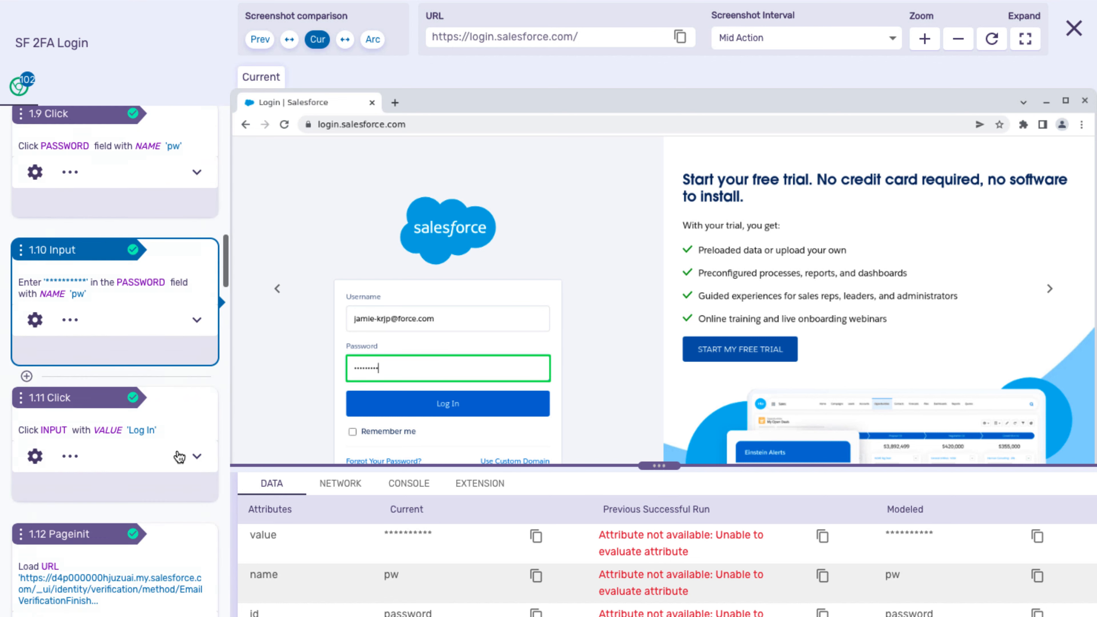
left_click(169, 230)
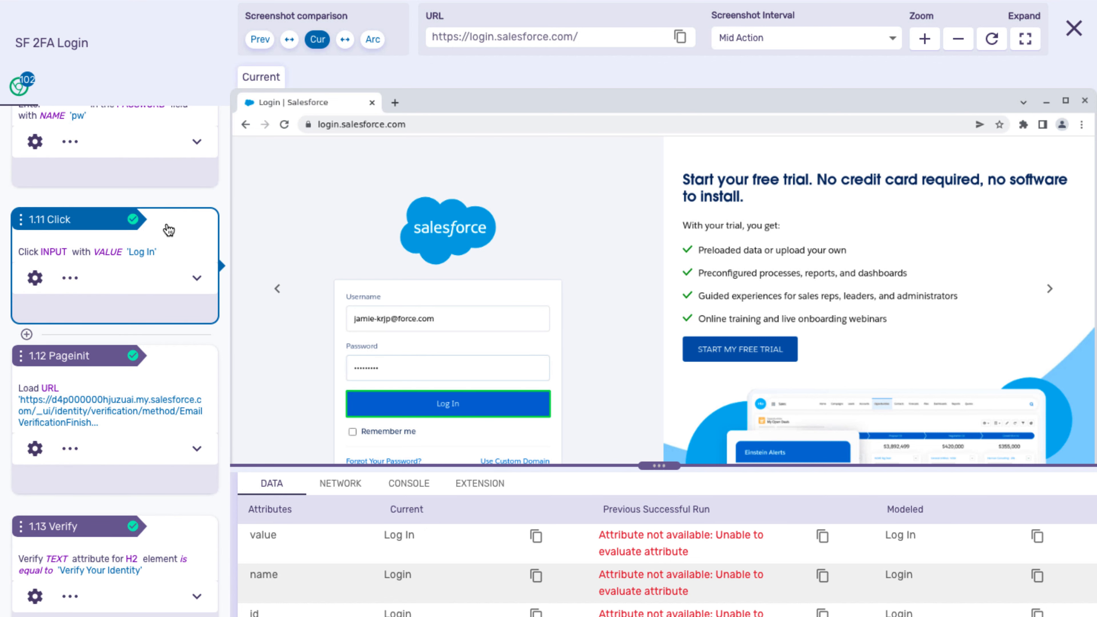
scroll(169, 263, "down", 3)
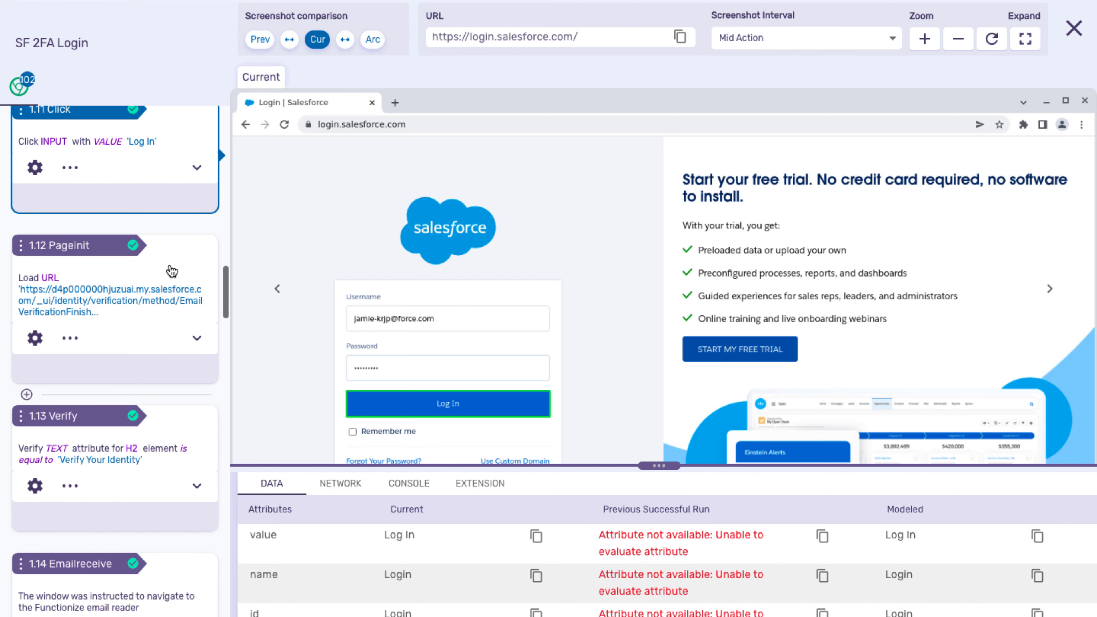
left_click(172, 271)
scroll(169, 278, "down", 2)
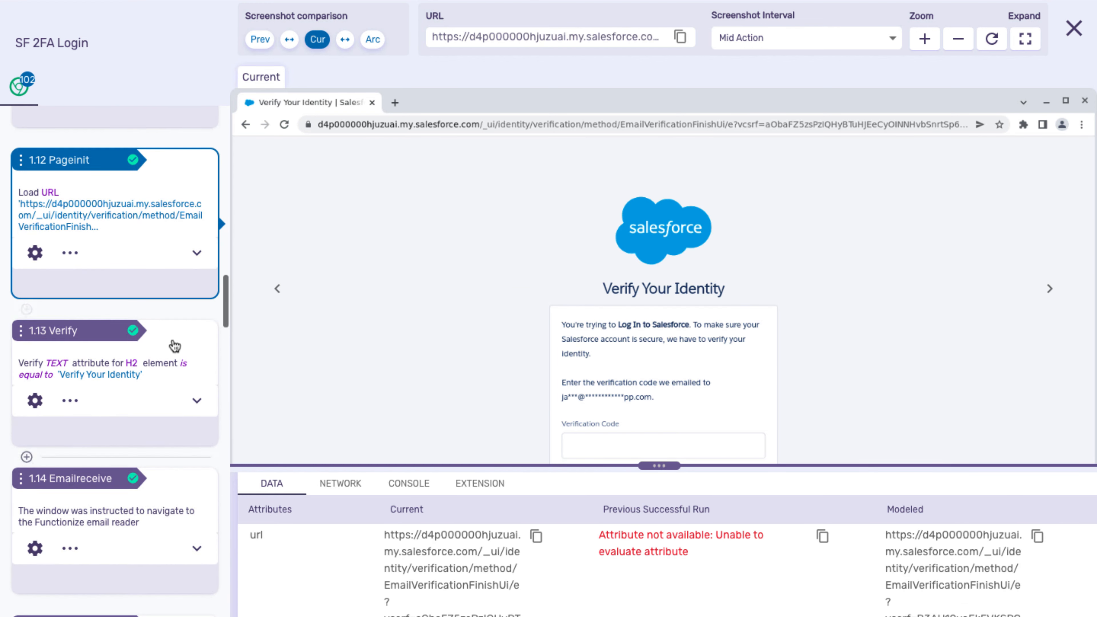
left_click(175, 348)
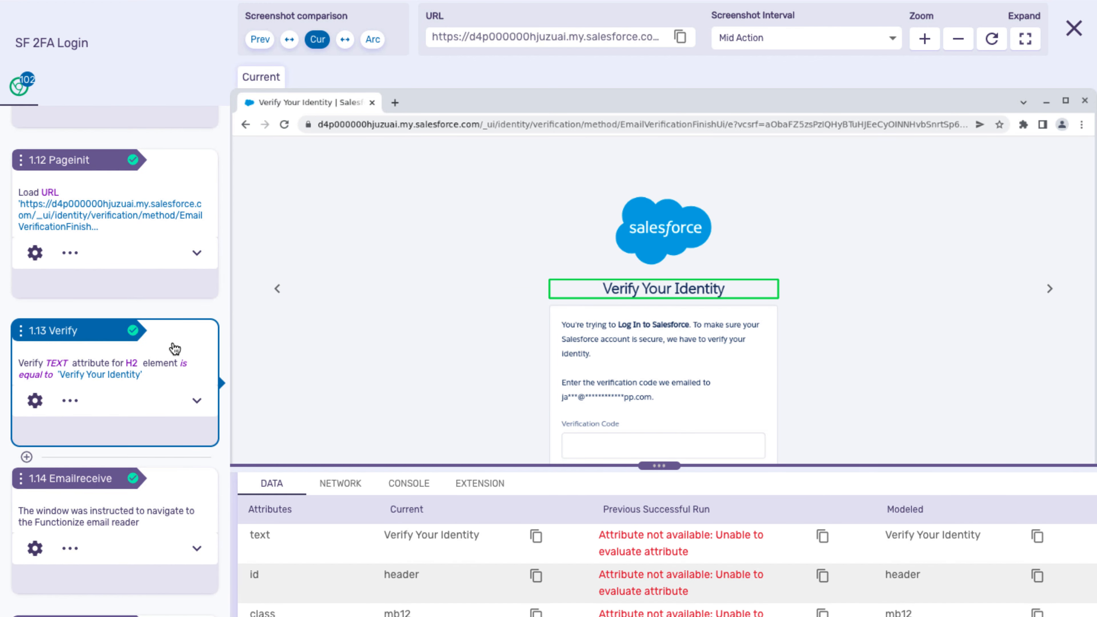
scroll(175, 349, "down", 3)
Inspect the steps that open the email reader, load it and check the email address heading.
left_click(169, 380)
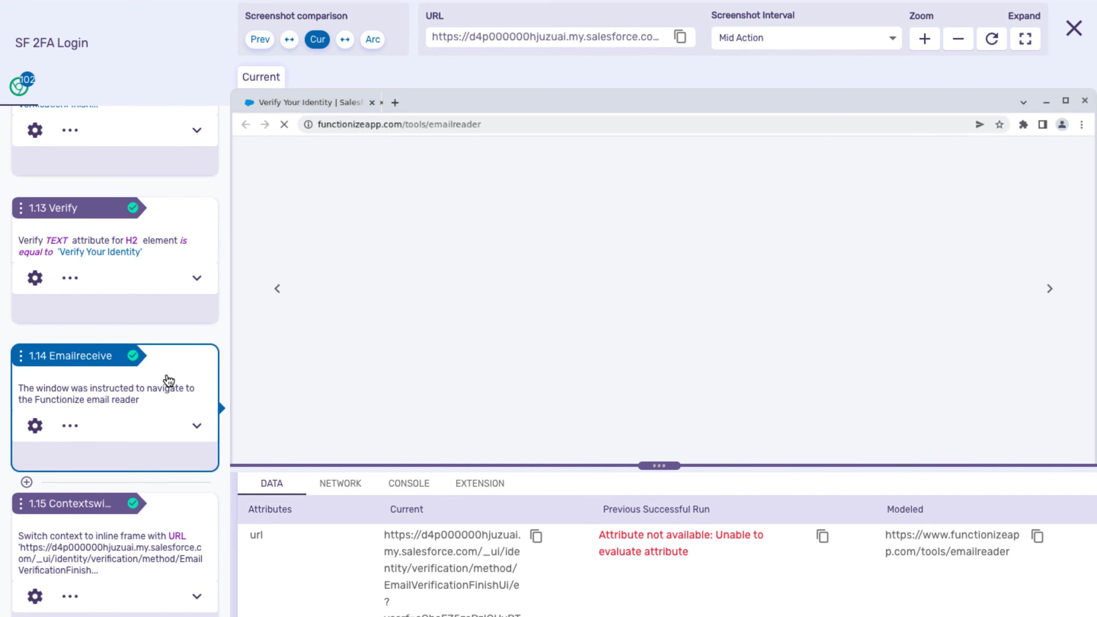
scroll(169, 380, "down", 8)
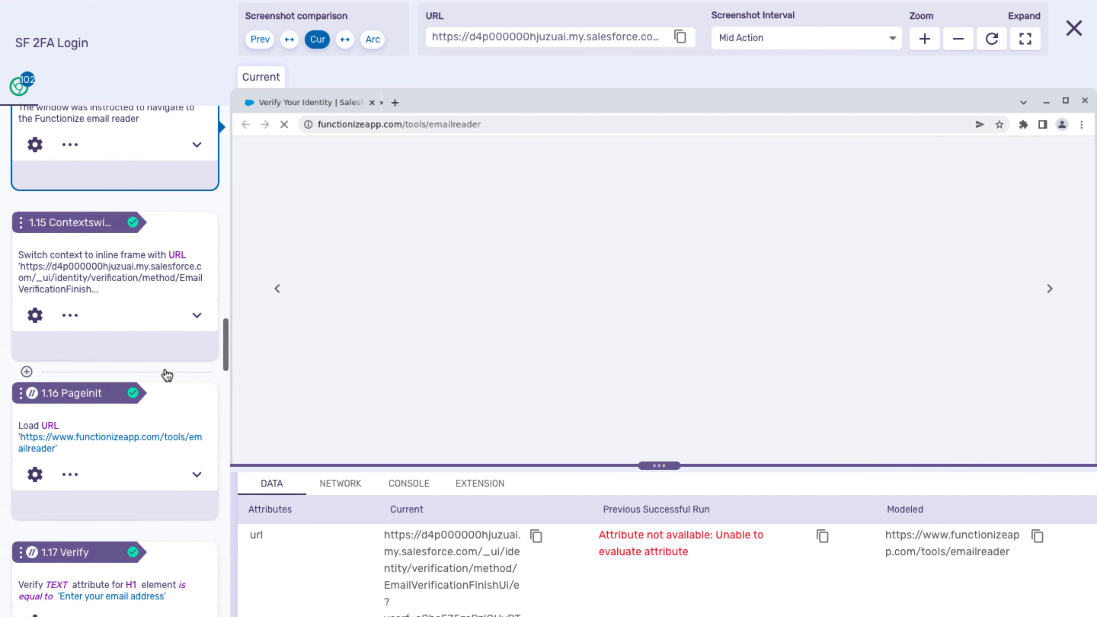
left_click(163, 360)
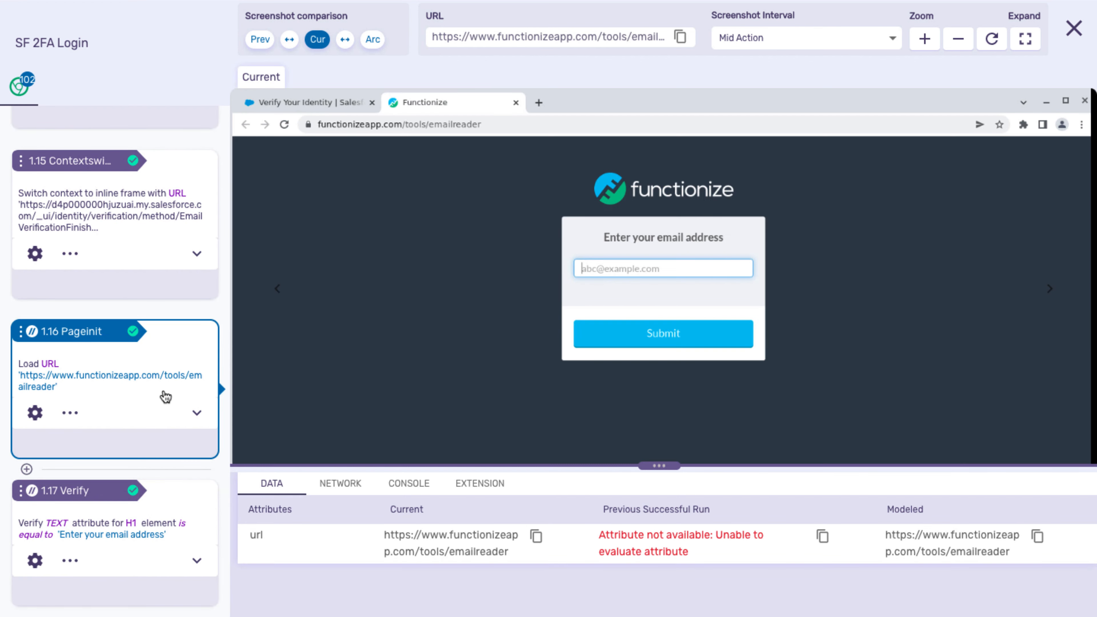
left_click(174, 501)
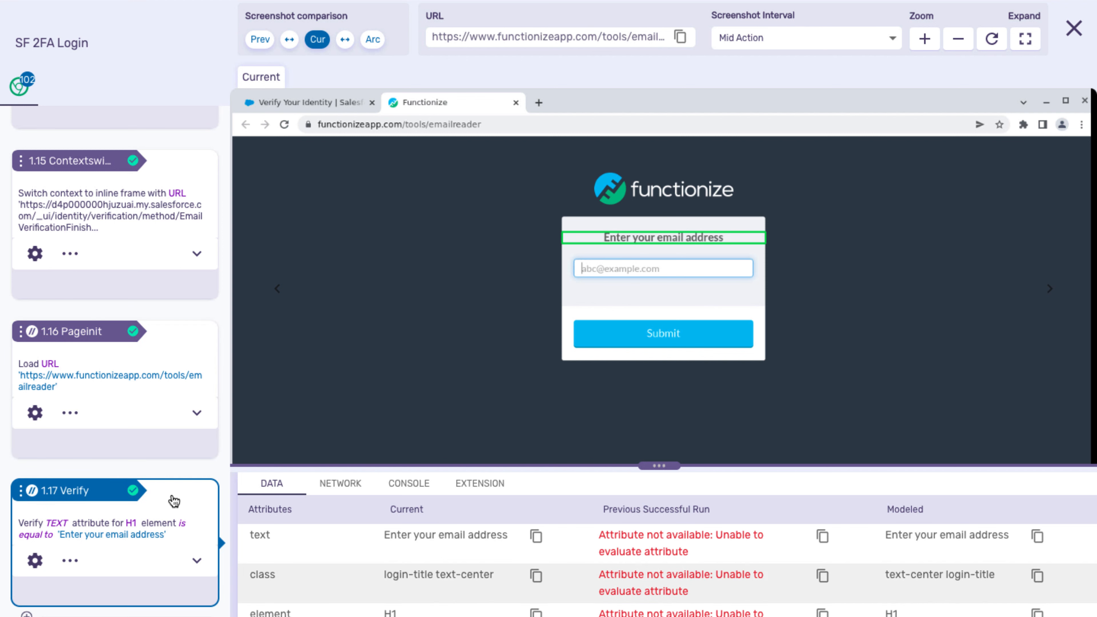
scroll(175, 501, "down", 7)
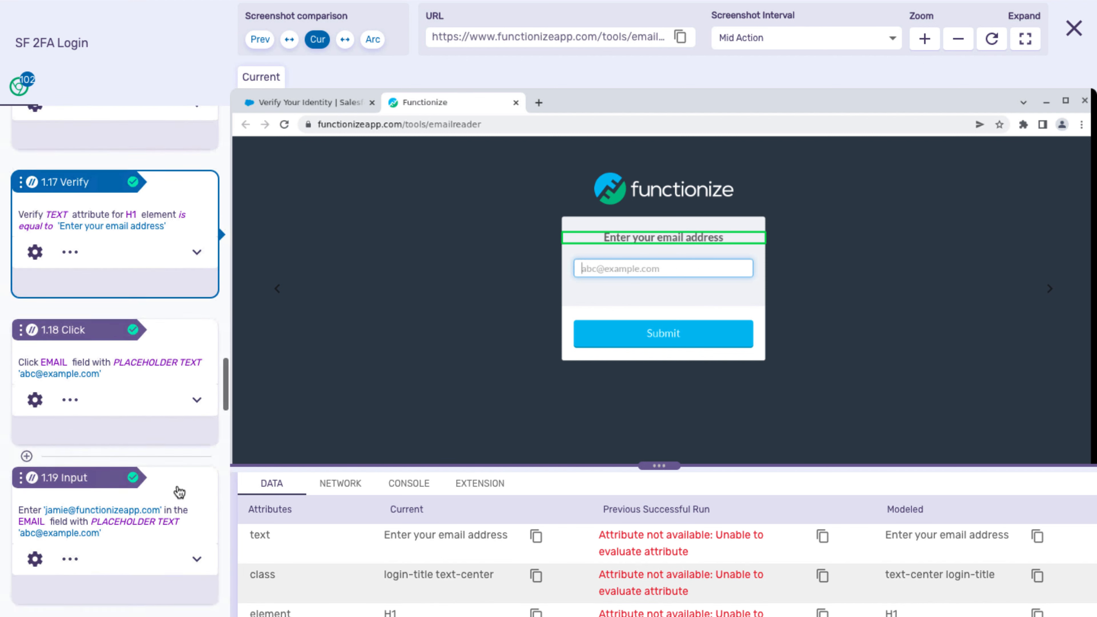
Review the inbox address entry and submit, the Salesforce email check and open, and the code not-blank check.
left_click(180, 490)
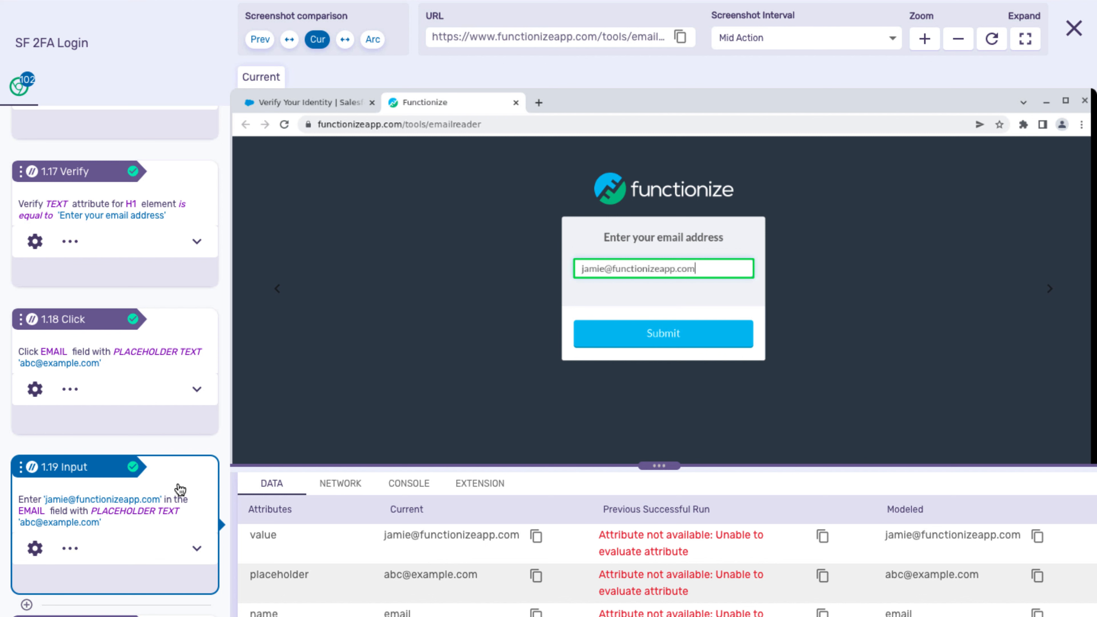
scroll(180, 490, "down", 7)
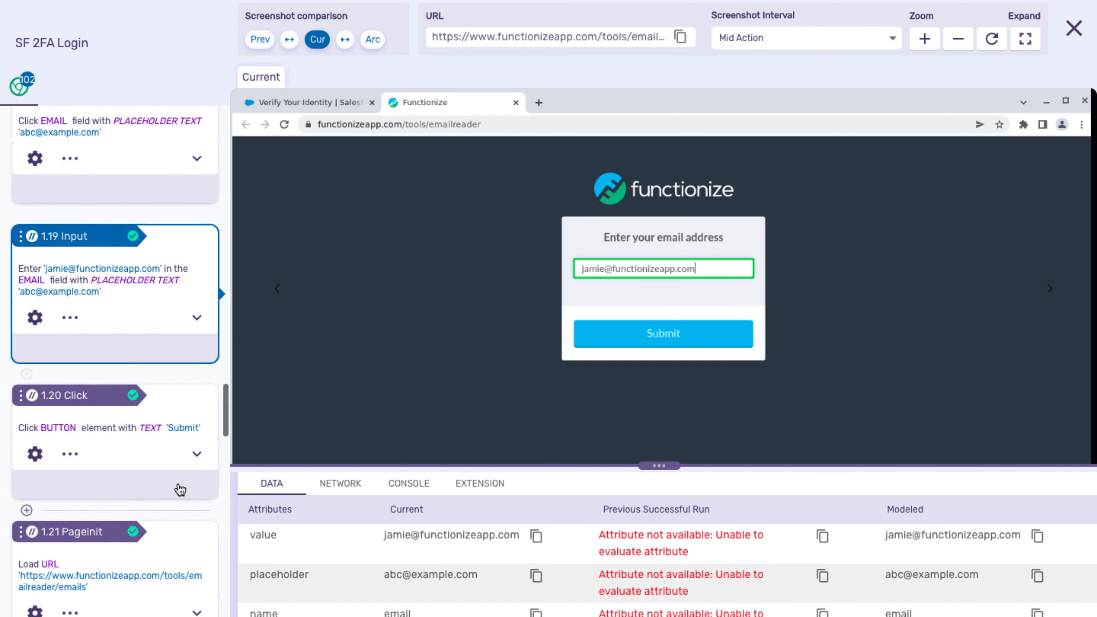
left_click(142, 392)
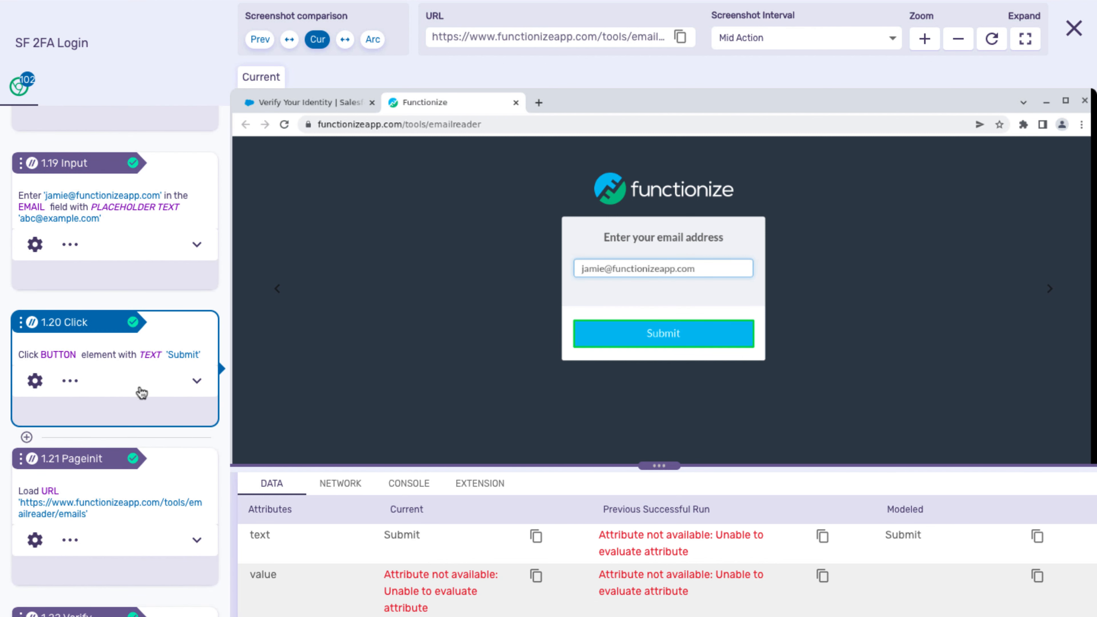
scroll(177, 485, "down", 3)
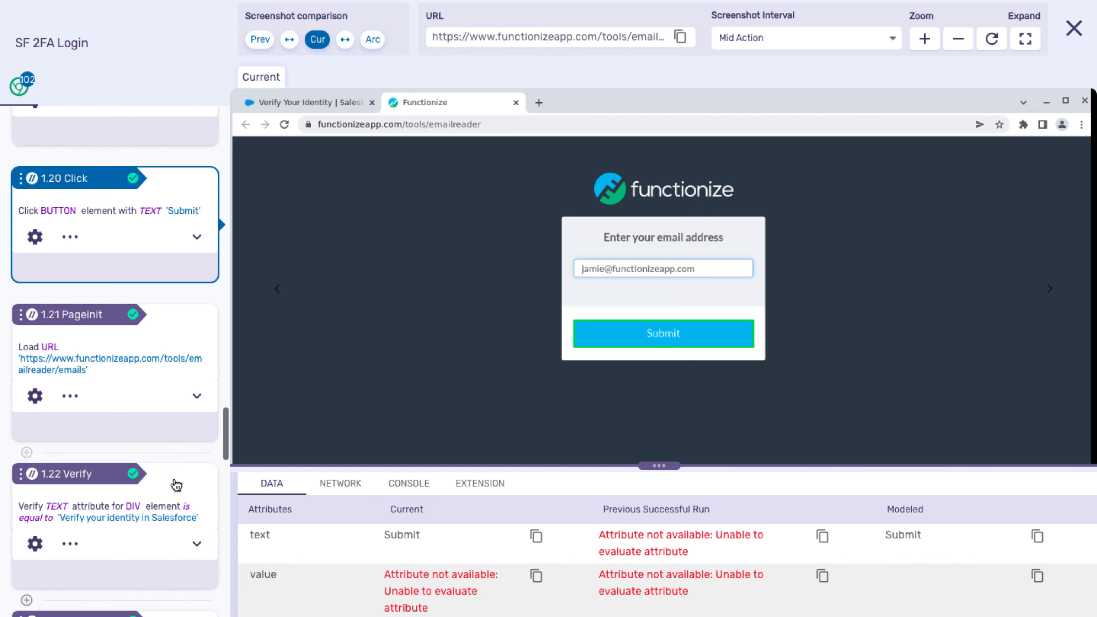
left_click(176, 486)
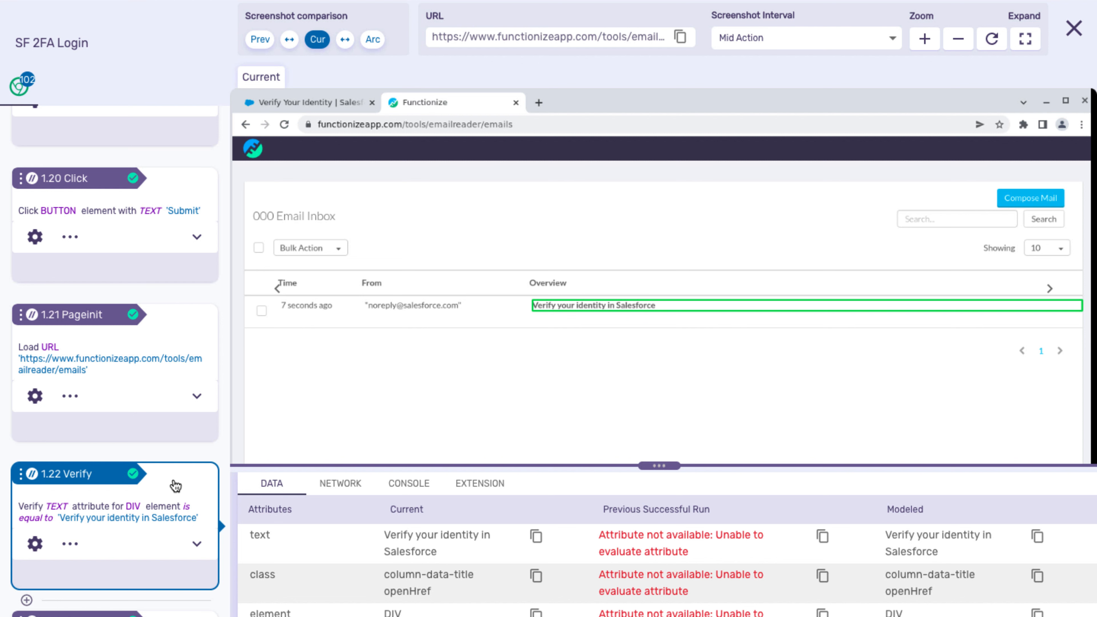
scroll(175, 485, "down", 4)
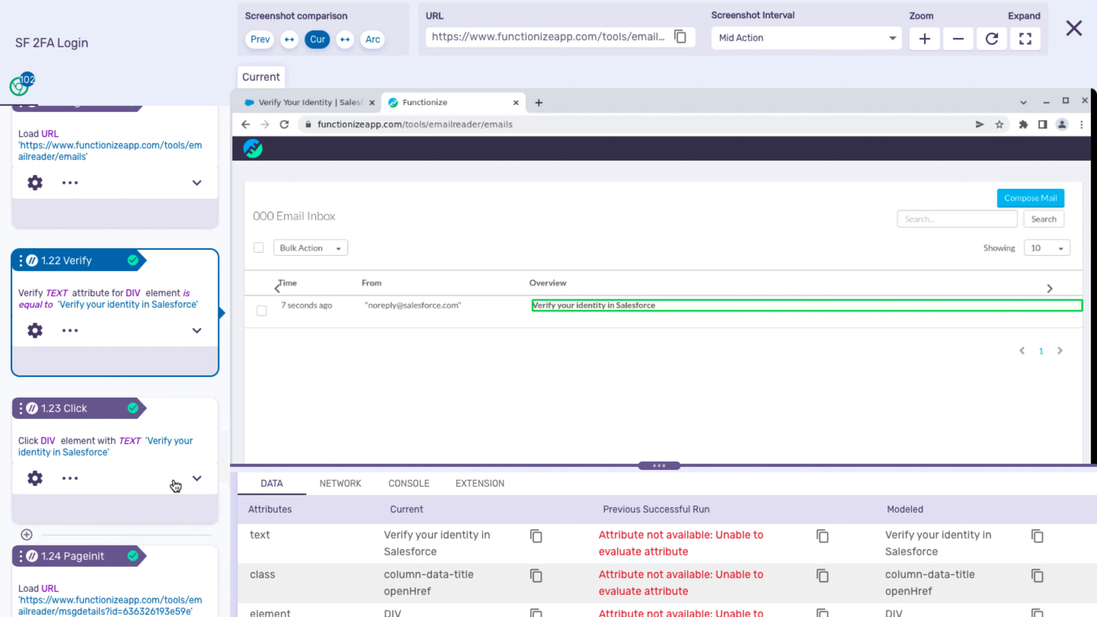
left_click(140, 465)
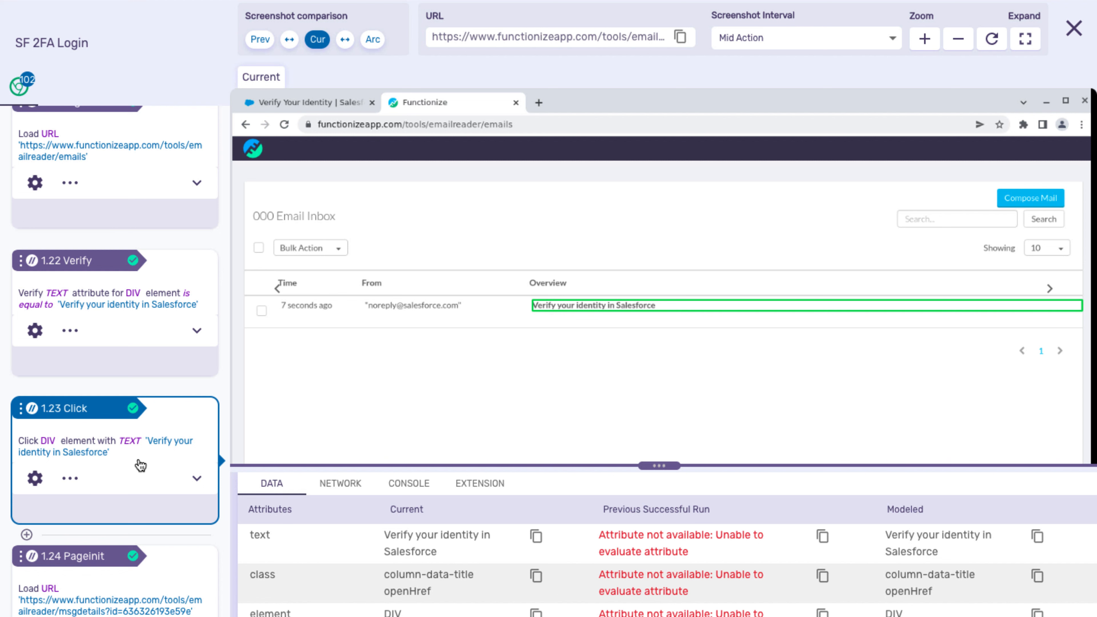
scroll(141, 465, "down", 5)
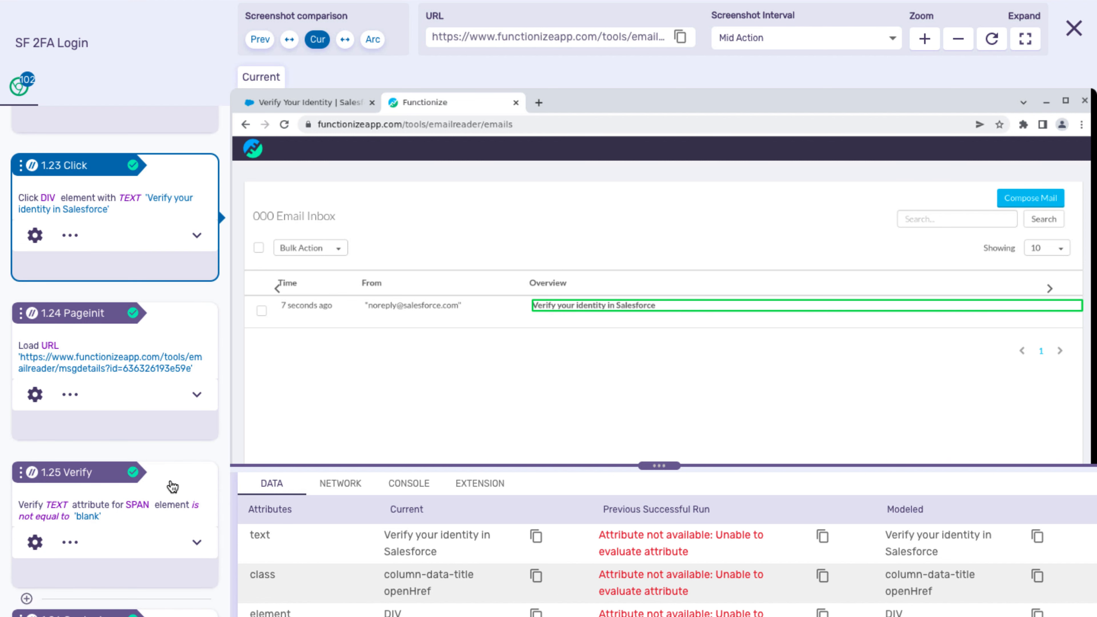
left_click(193, 479)
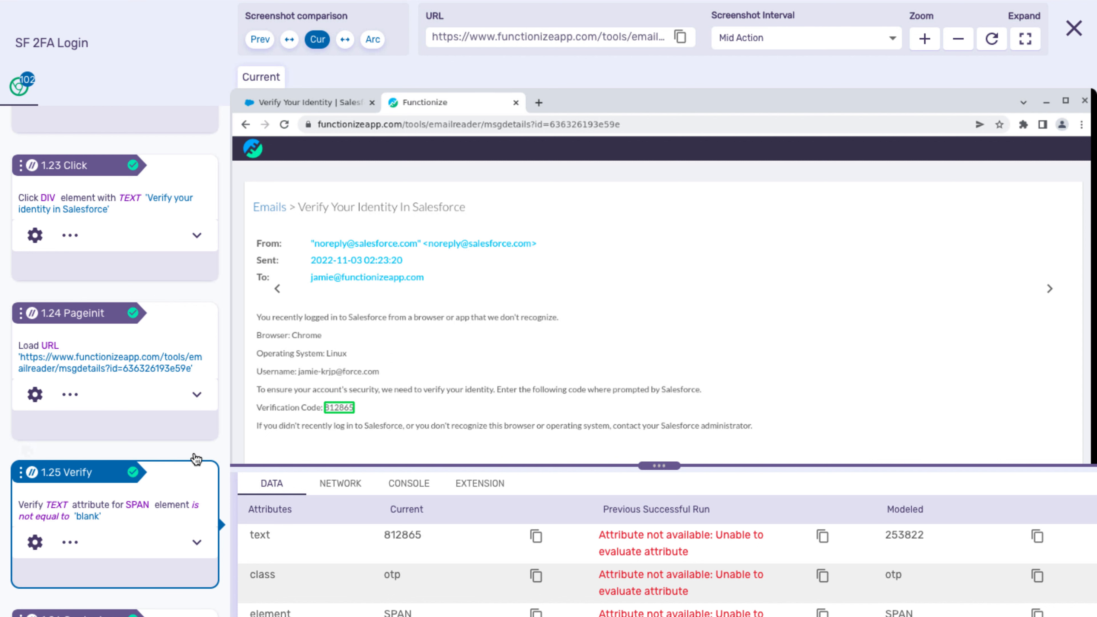
Inspect steps 1.27 code entry, 1.28 Verify click and 1.32 Sales check on the Salesforce home page.
scroll(194, 454, "down", 9)
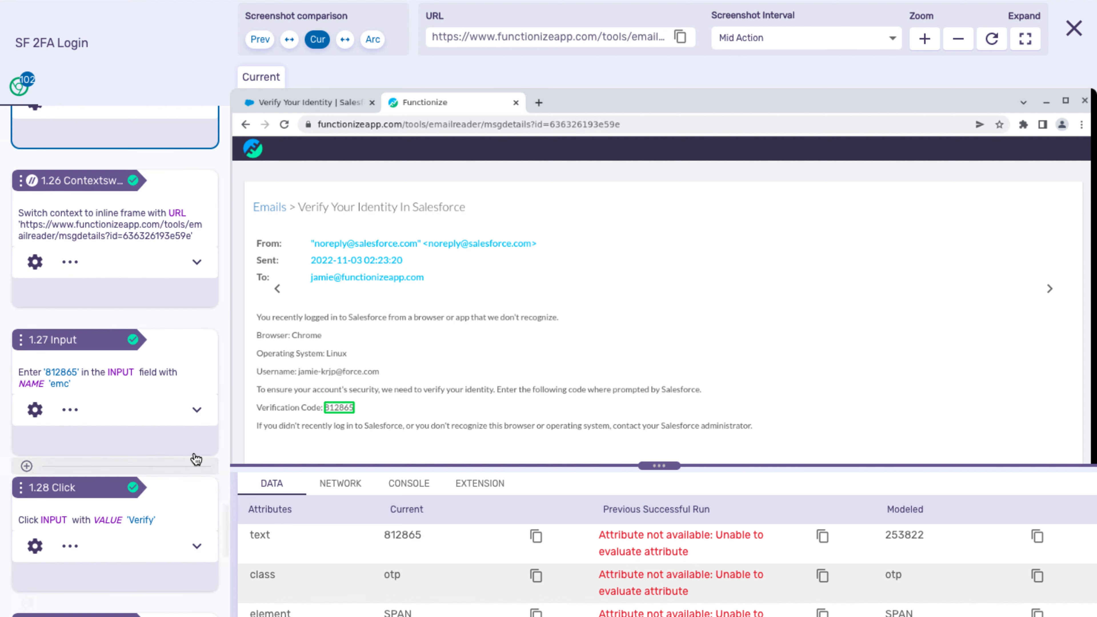
left_click(182, 348)
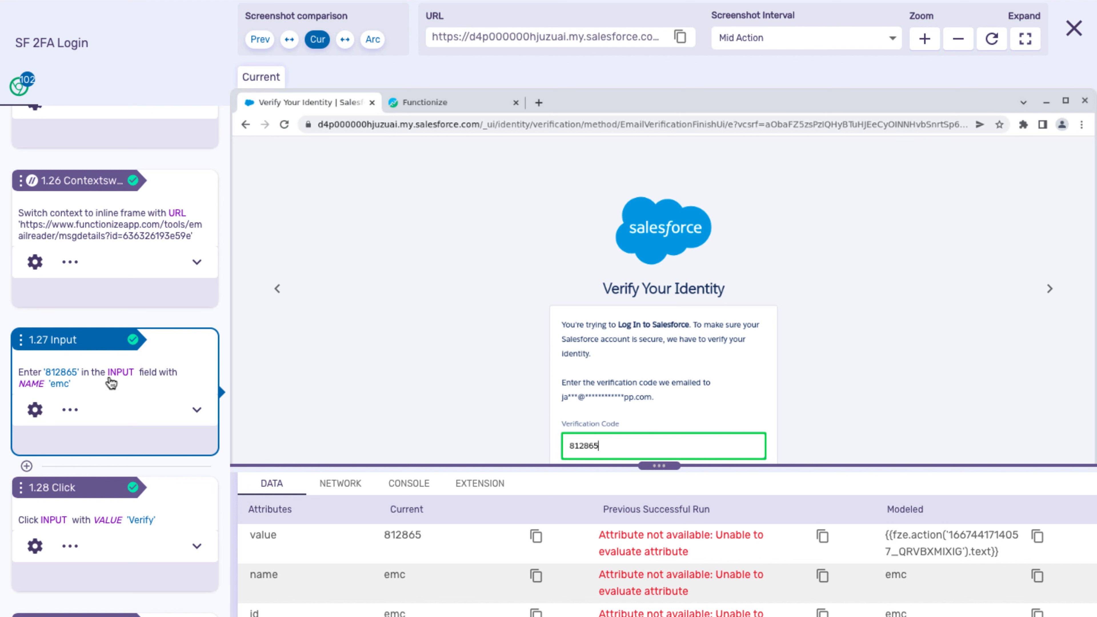
scroll(89, 251, "up", 3)
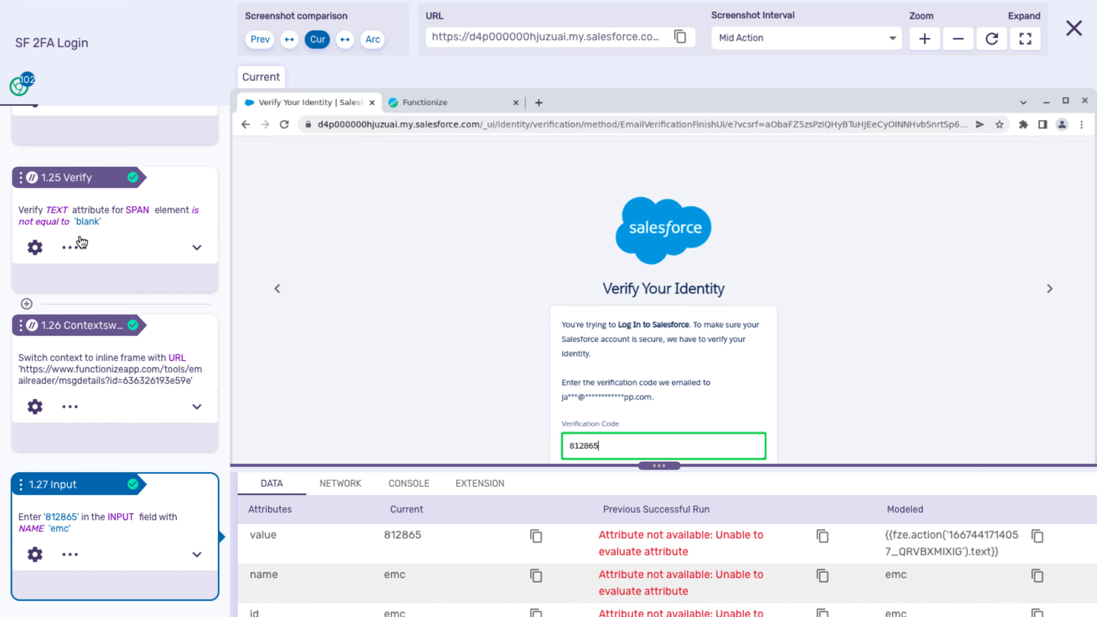
scroll(81, 242, "down", 4)
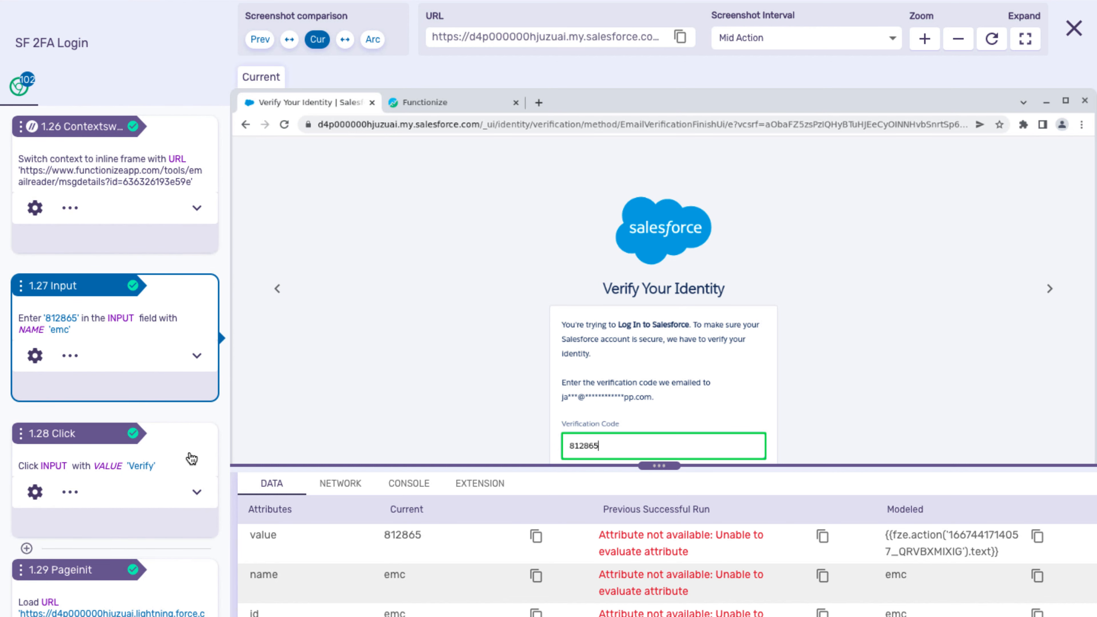
left_click(192, 458)
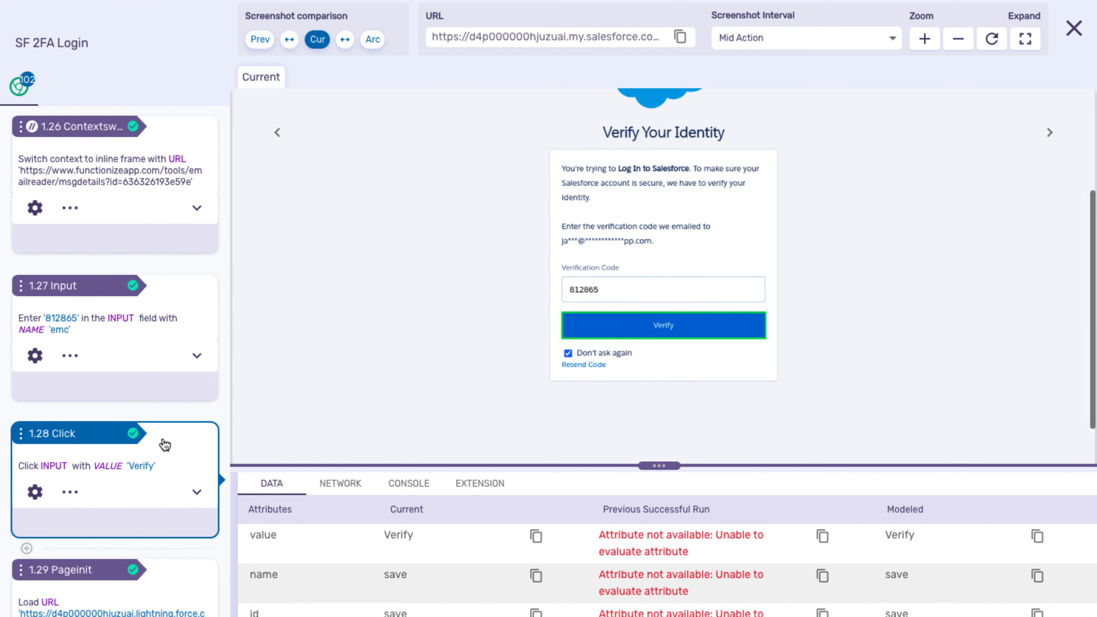
scroll(165, 445, "down", 8)
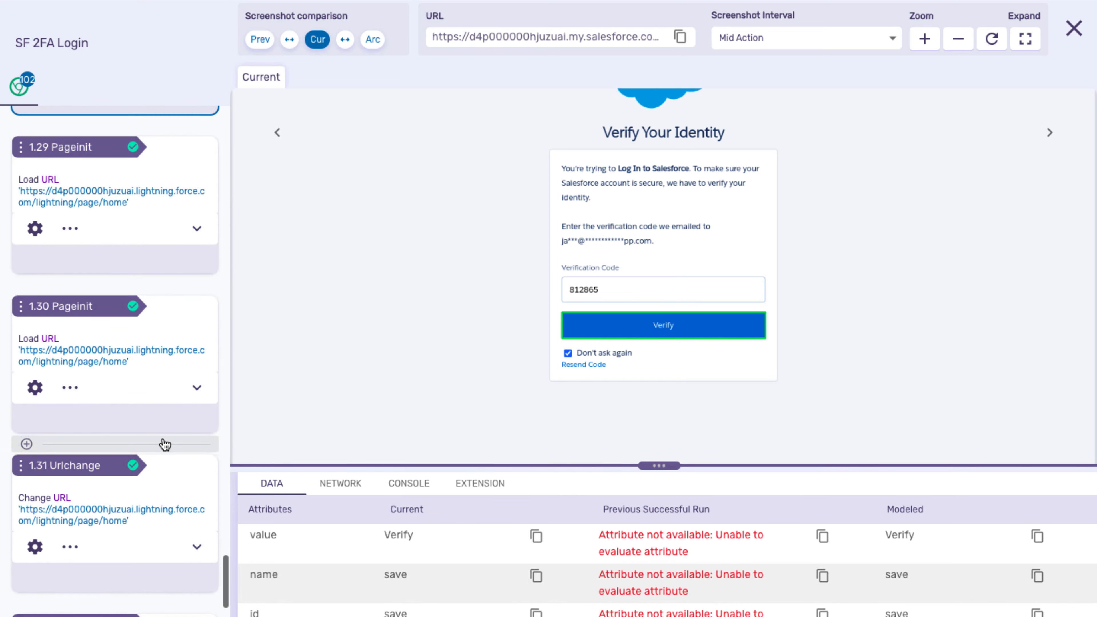
scroll(165, 445, "down", 3)
left_click(184, 490)
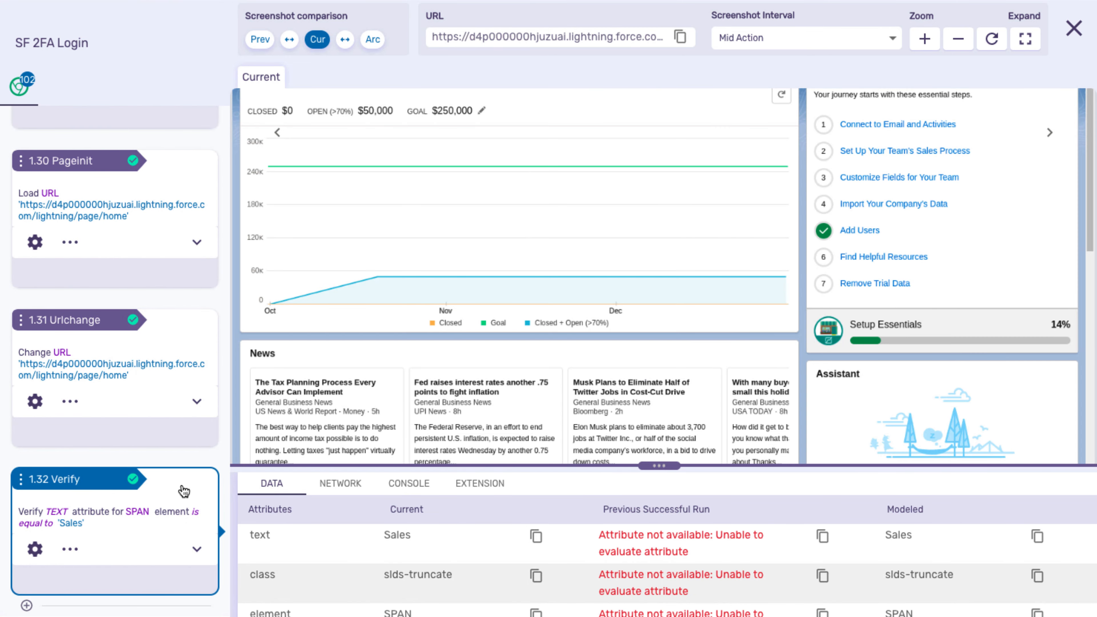